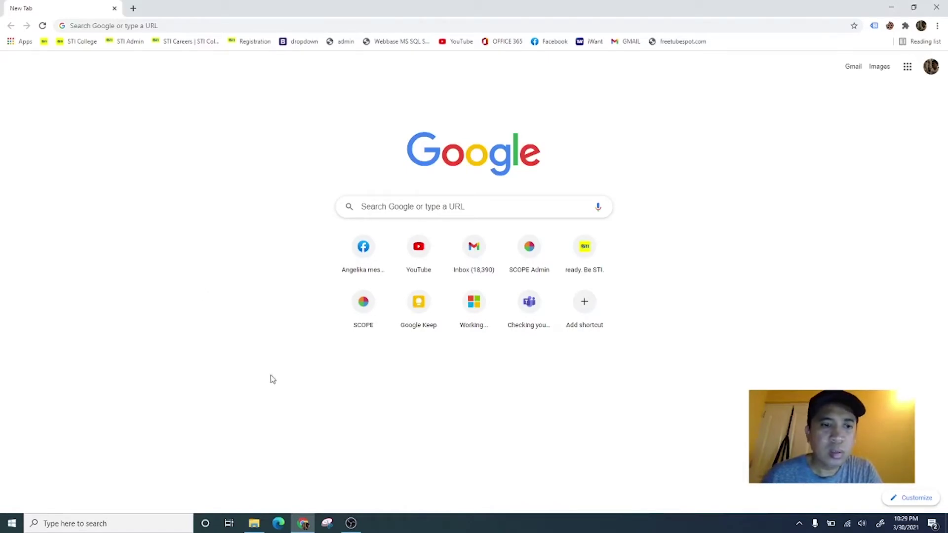
Open the Windows Features list from Programs and Features in the Control Panel
click(11, 522)
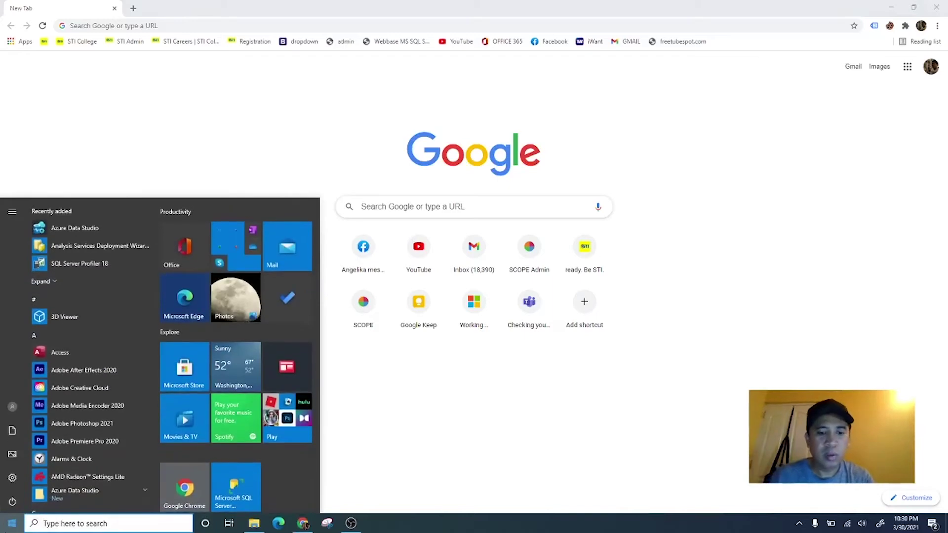
text(control)
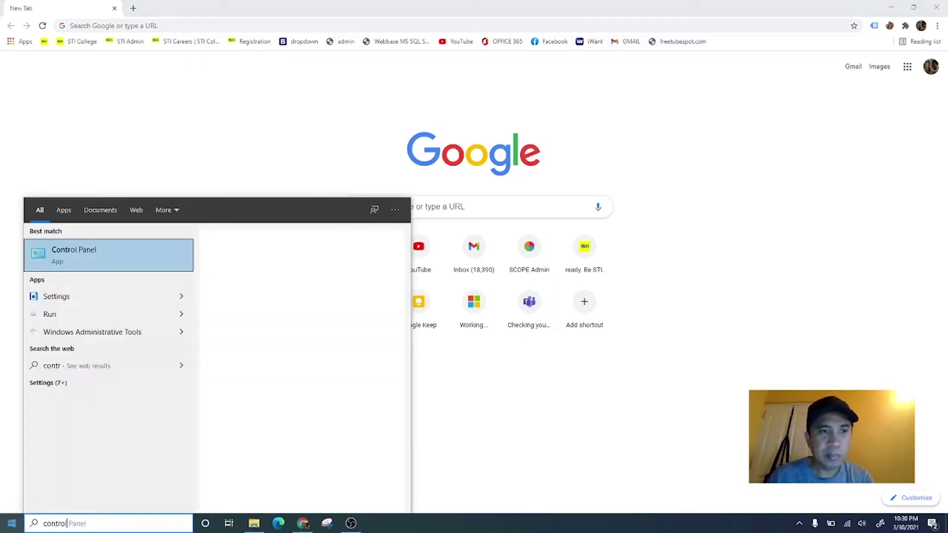
click(82, 257)
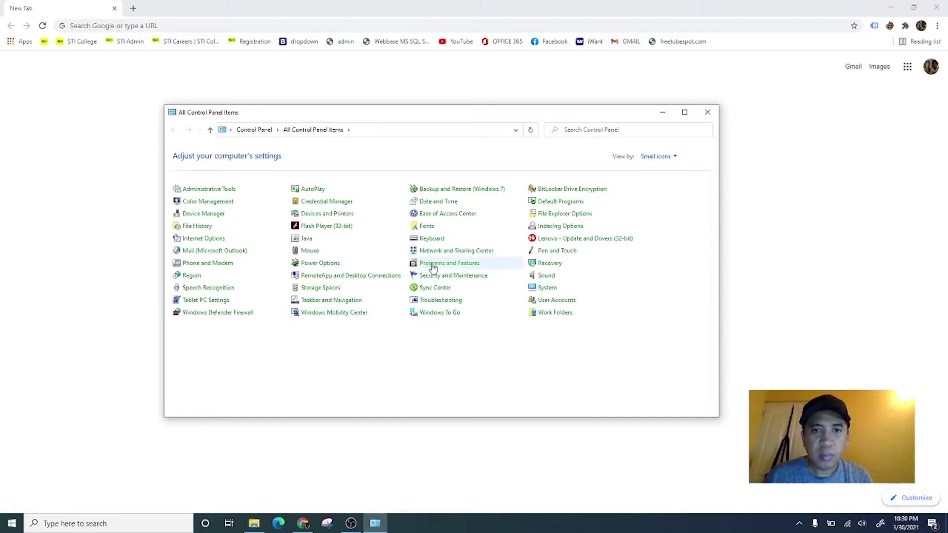
click(448, 263)
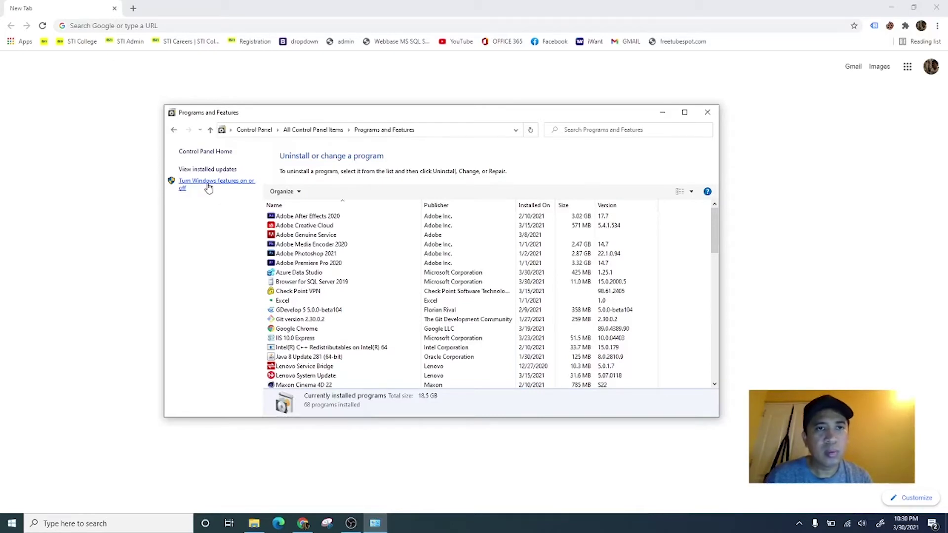
click(209, 187)
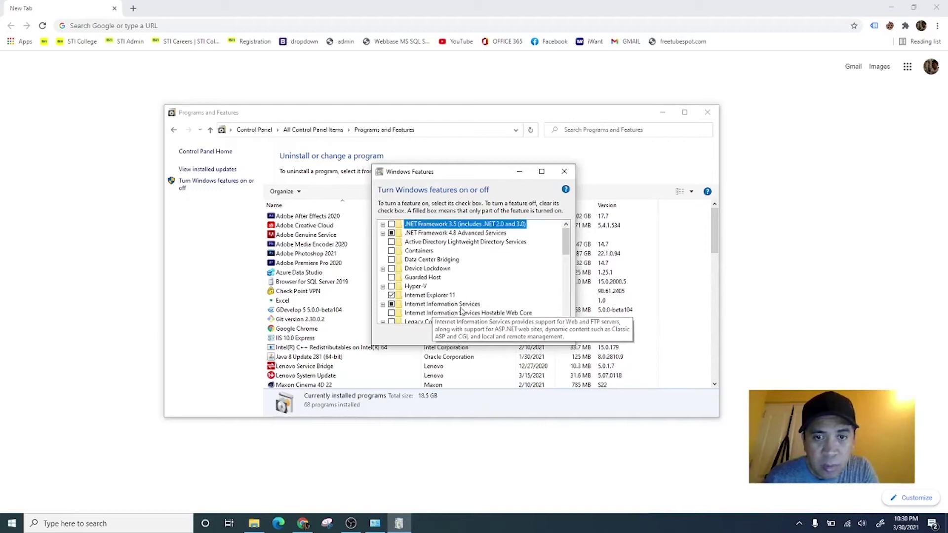
Enable ASP, CGI, ISAPI Filters and Server-Side Includes in the Application Development Features of IIS World Wide Web Services
click(383, 304)
scroll(464, 266, down, 1)
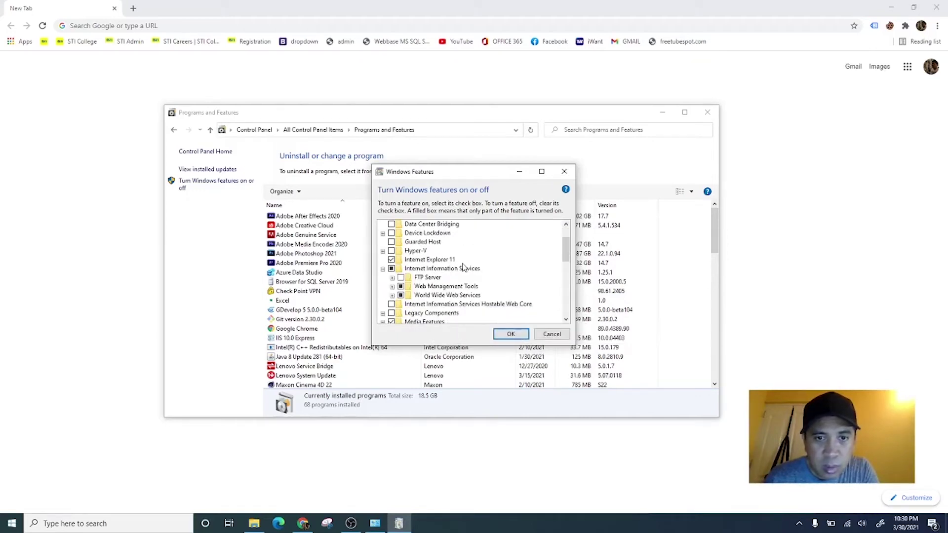
click(392, 296)
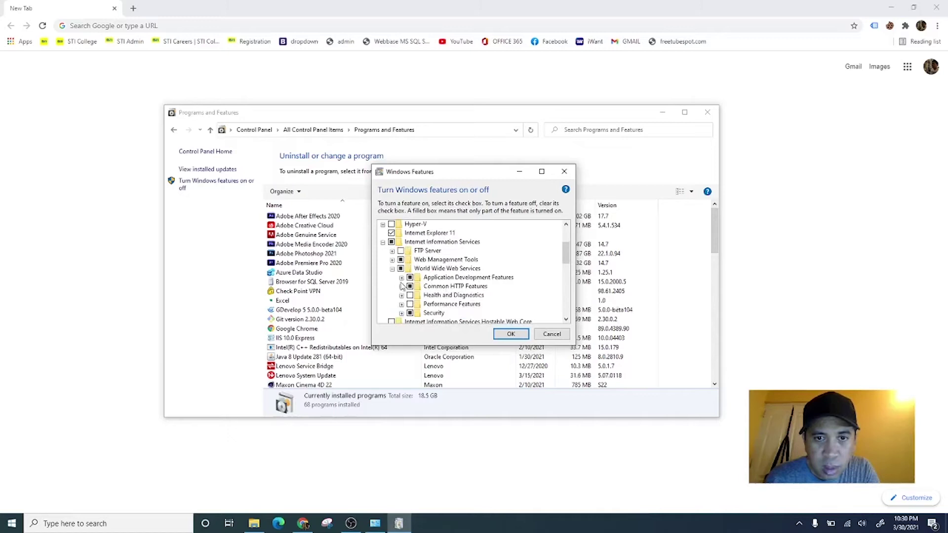
click(401, 278)
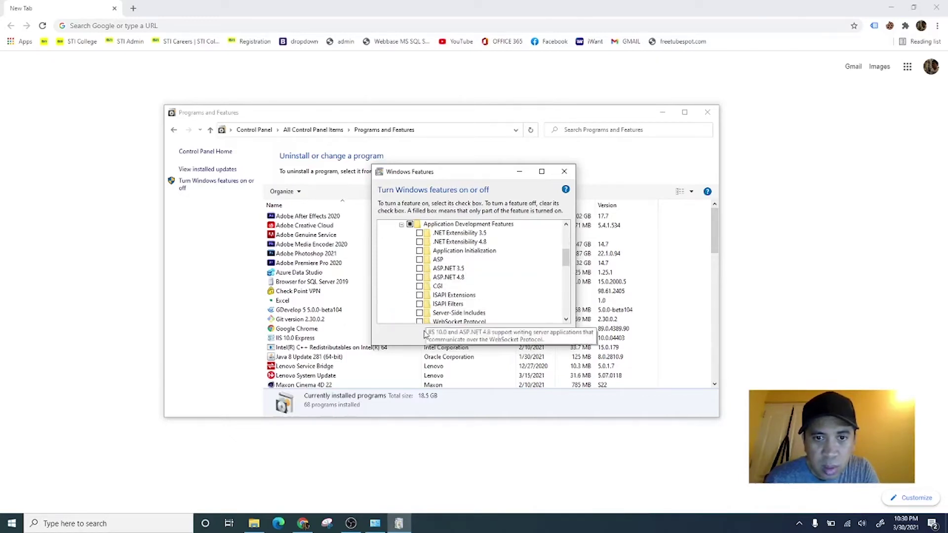
click(419, 260)
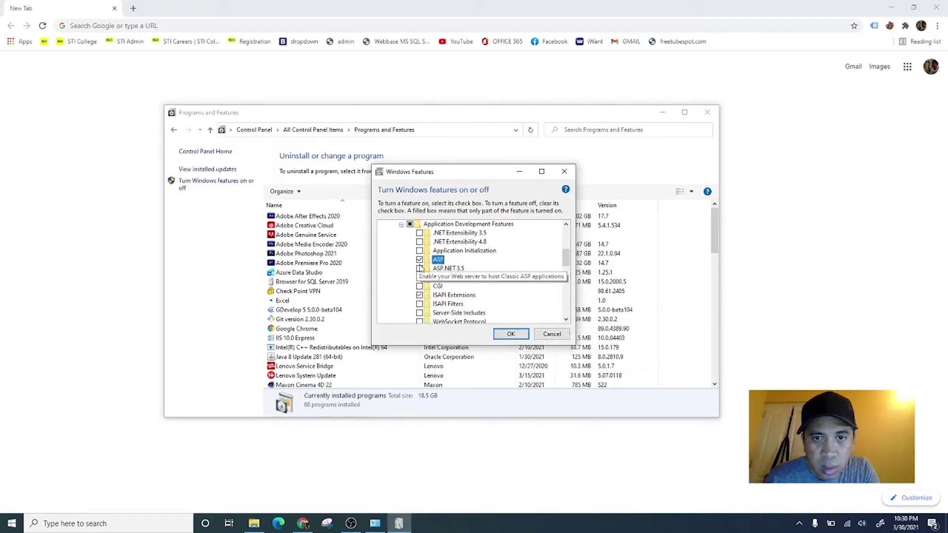
click(419, 286)
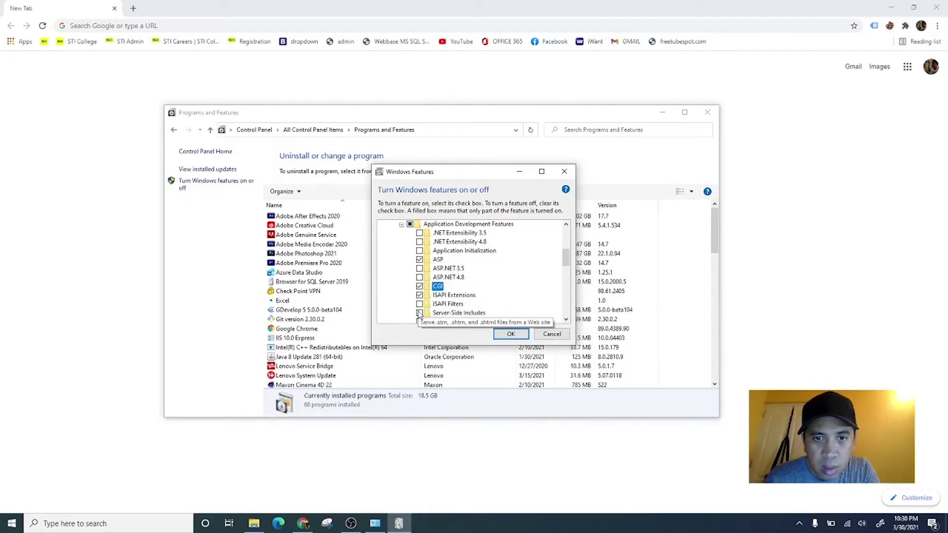
click(419, 304)
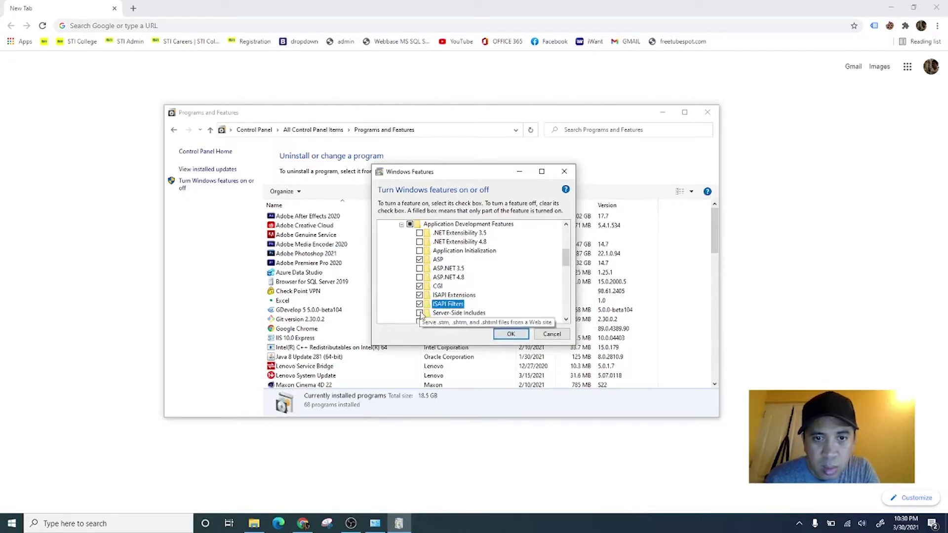
click(419, 313)
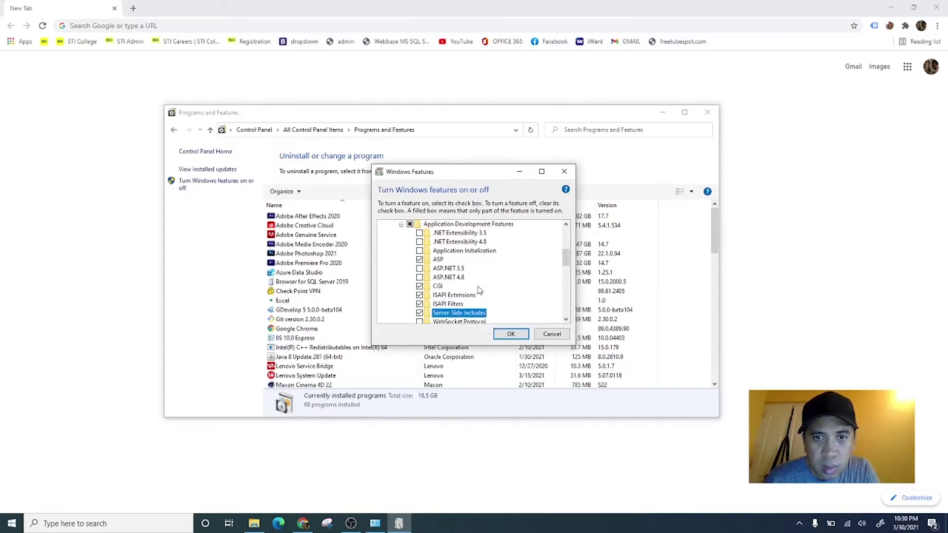
Enable IIS Management Console, IIS Management Scripts and Tools, and IIS Management Service among the Web Management Tools
scroll(481, 289, down, 1)
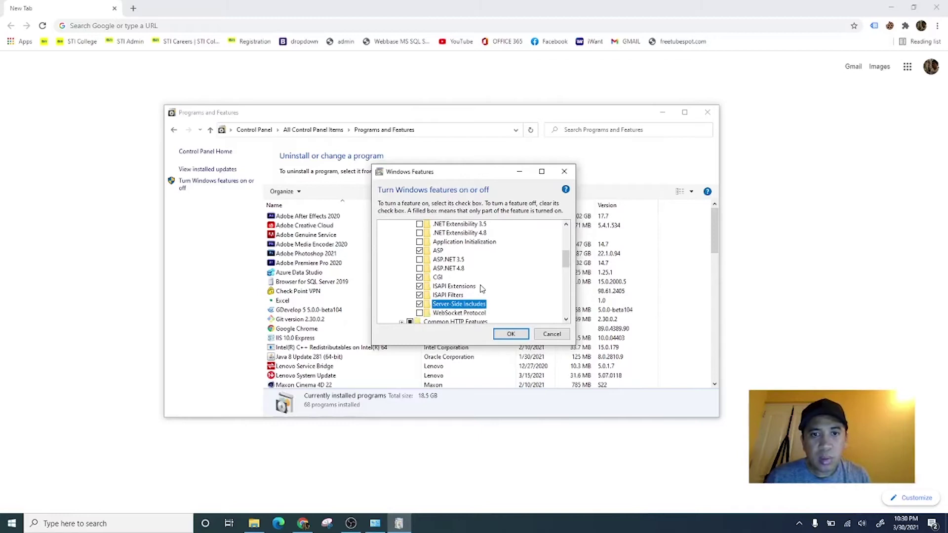
scroll(482, 286, down, 1)
scroll(482, 285, up, 3)
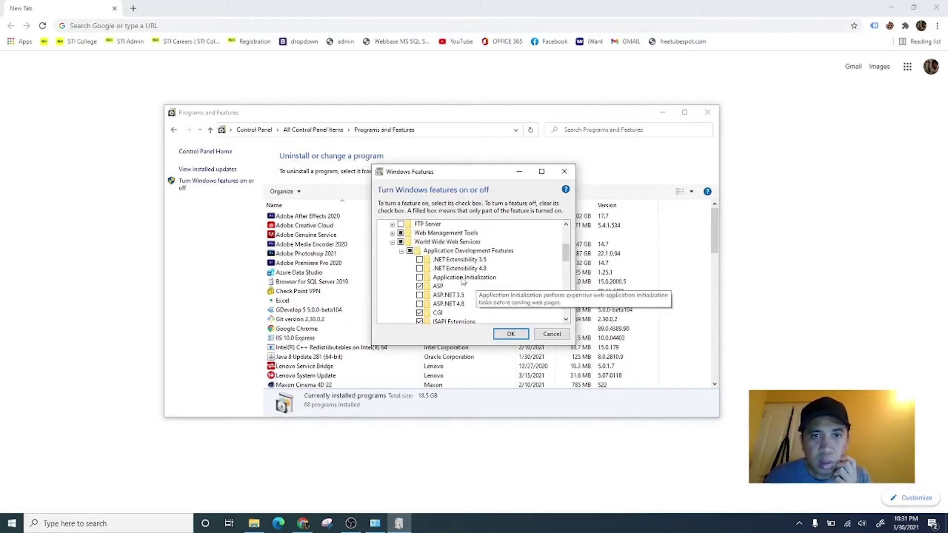
scroll(432, 268, up, 1)
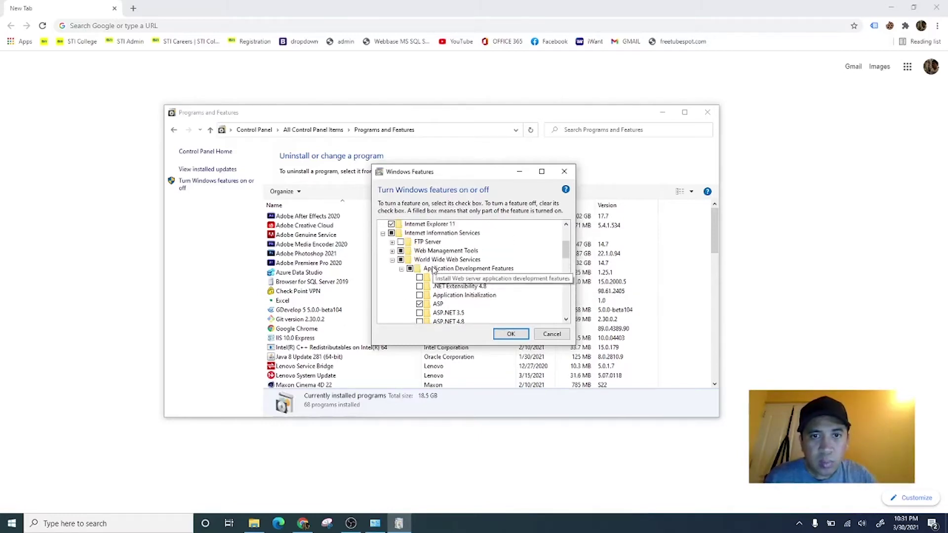
click(392, 251)
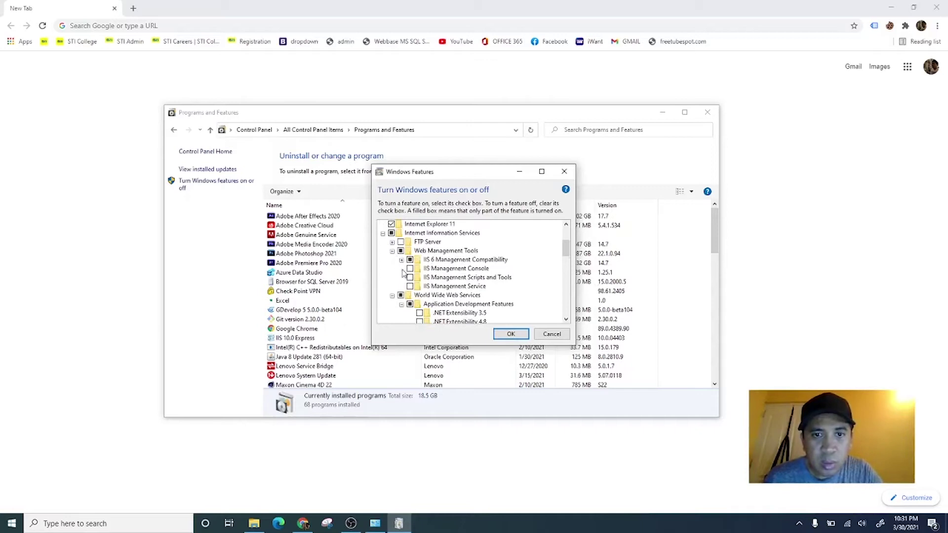
click(410, 268)
click(410, 277)
click(410, 286)
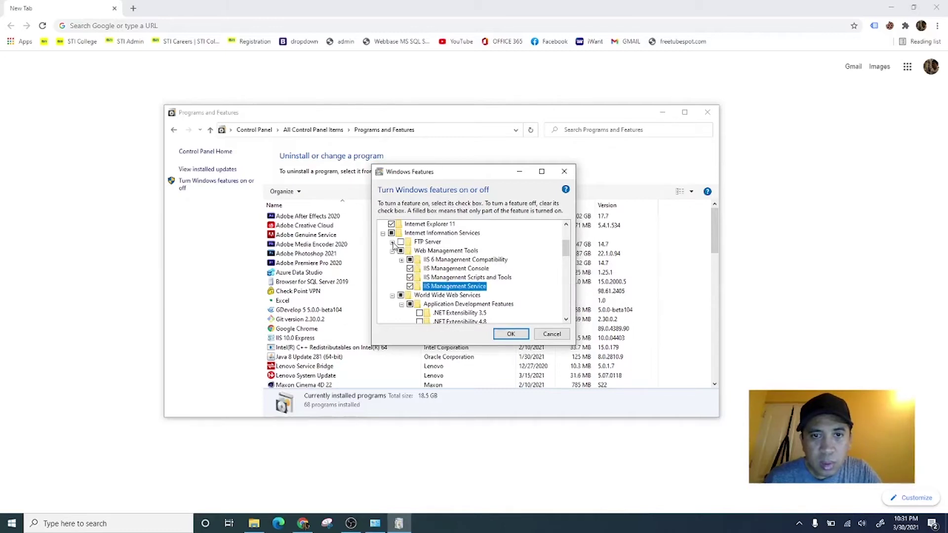
Review the selected Web Management Tools and Application Development Features under Internet Information Services
scroll(459, 261, down, 3)
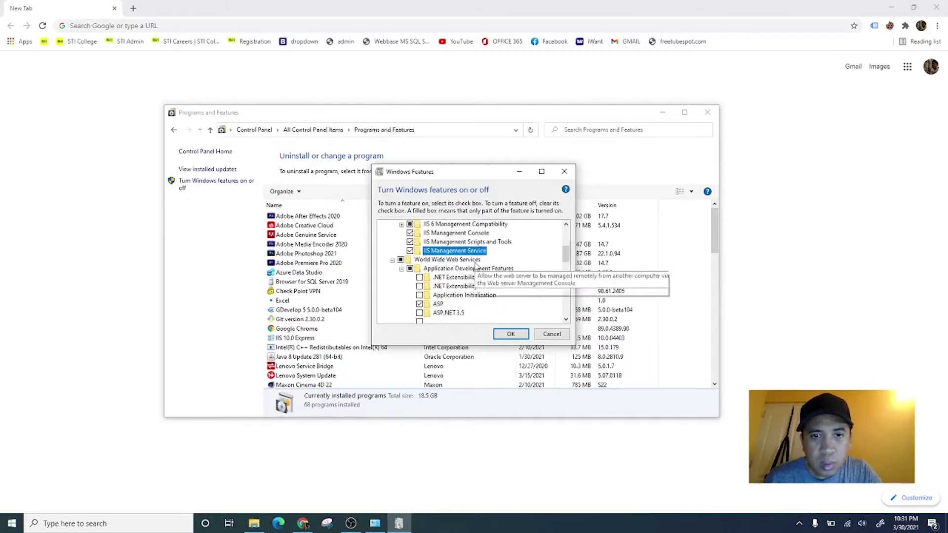
scroll(476, 266, down, 1)
scroll(482, 267, down, 2)
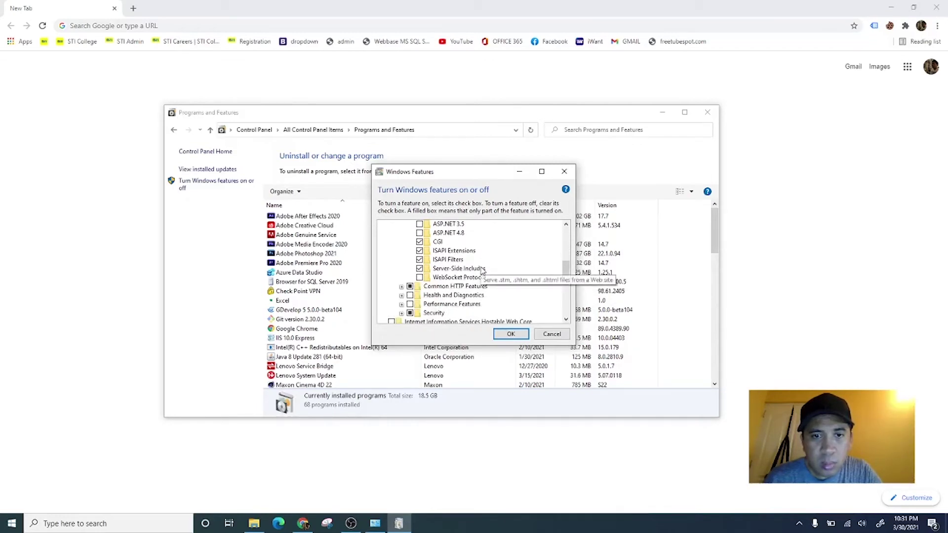
scroll(483, 295, up, 1)
scroll(483, 293, up, 3)
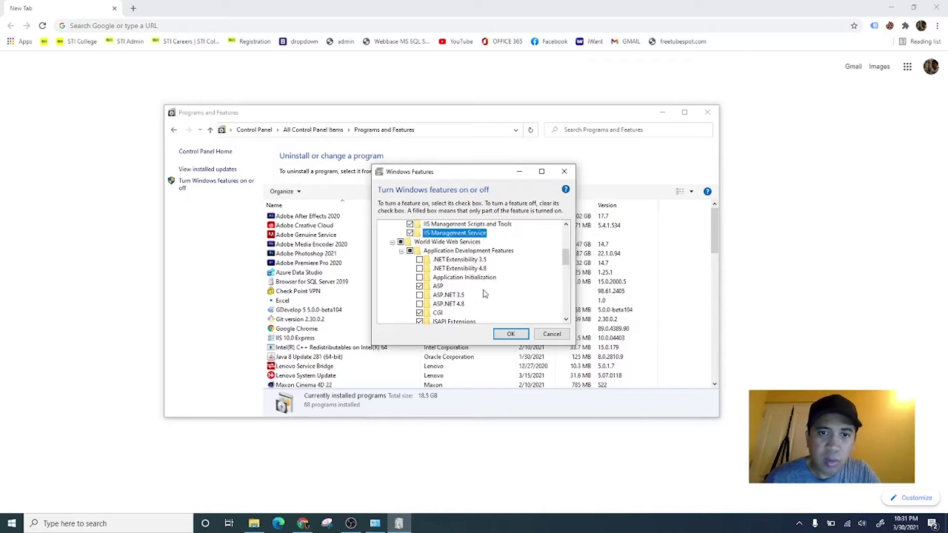
scroll(442, 285, up, 2)
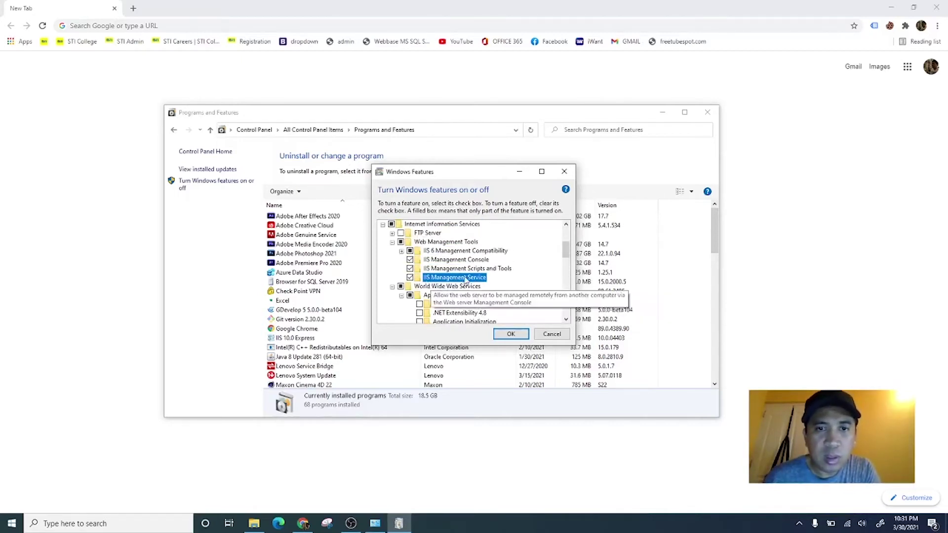
scroll(464, 278, up, 1)
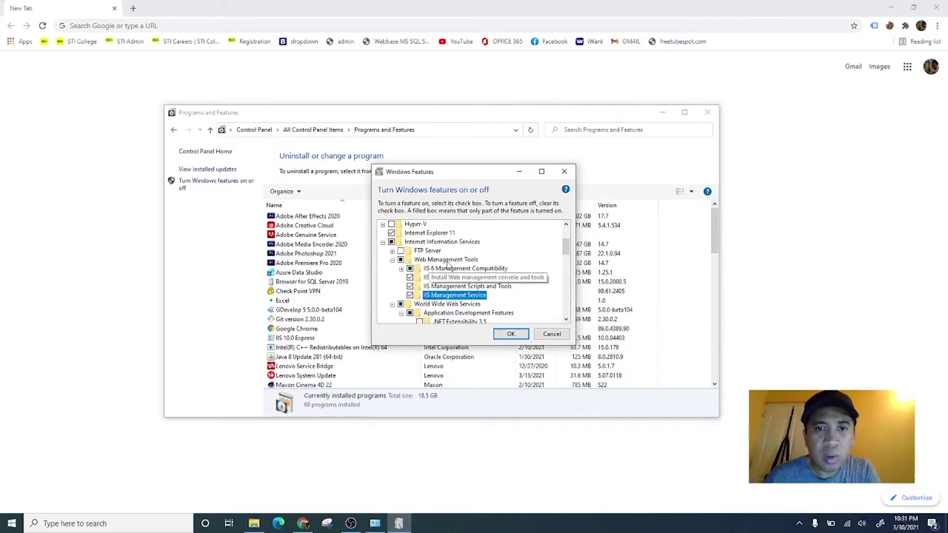
scroll(471, 273, down, 1)
scroll(476, 275, down, 4)
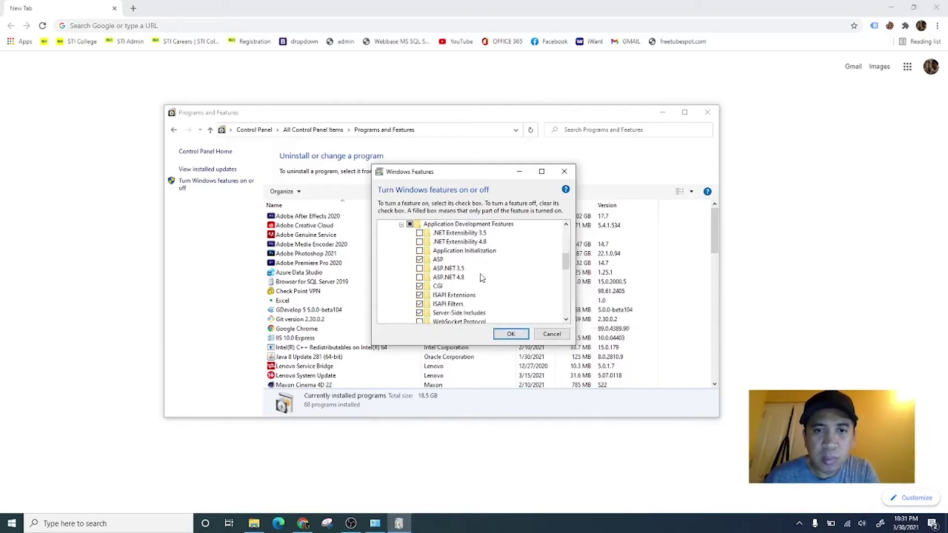
Apply the Windows feature changes, then close the completion dialog and the Programs and Features window
click(510, 335)
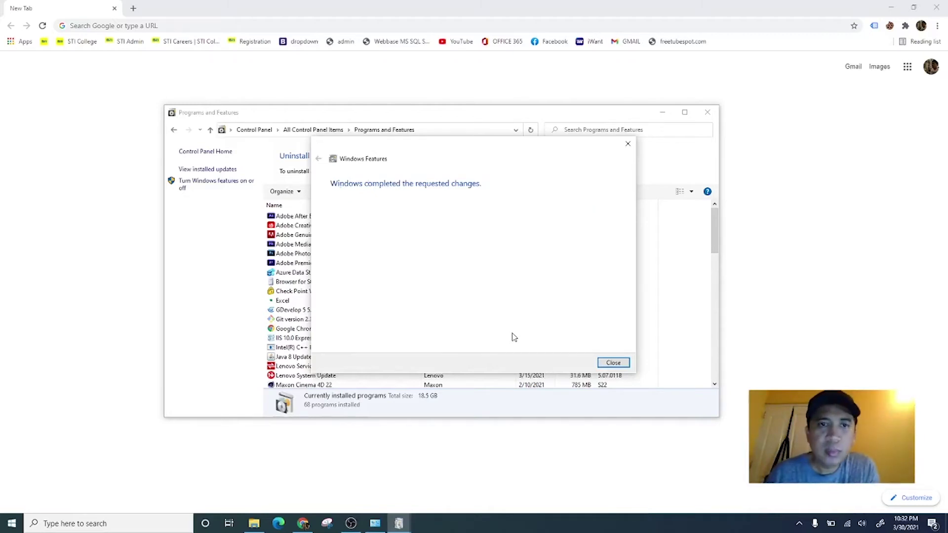
click(614, 363)
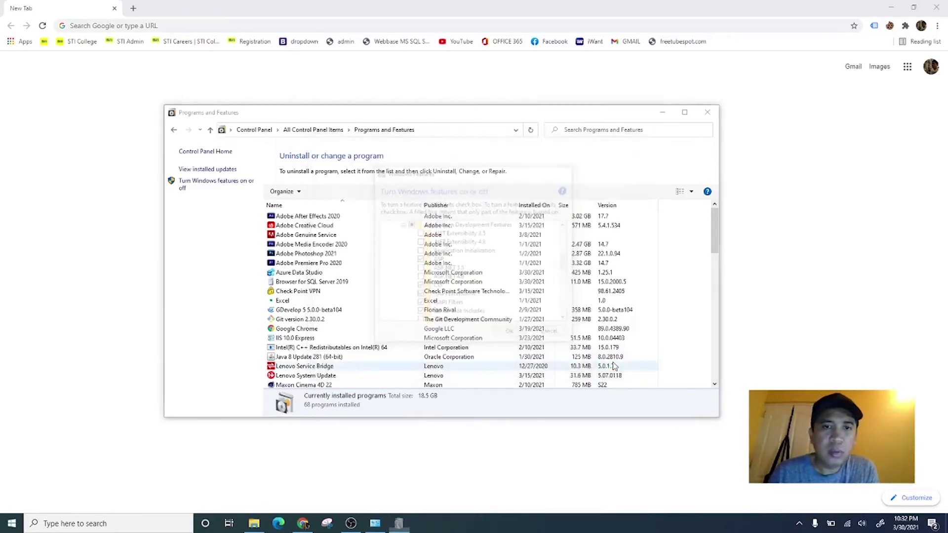
key(alt+F4)
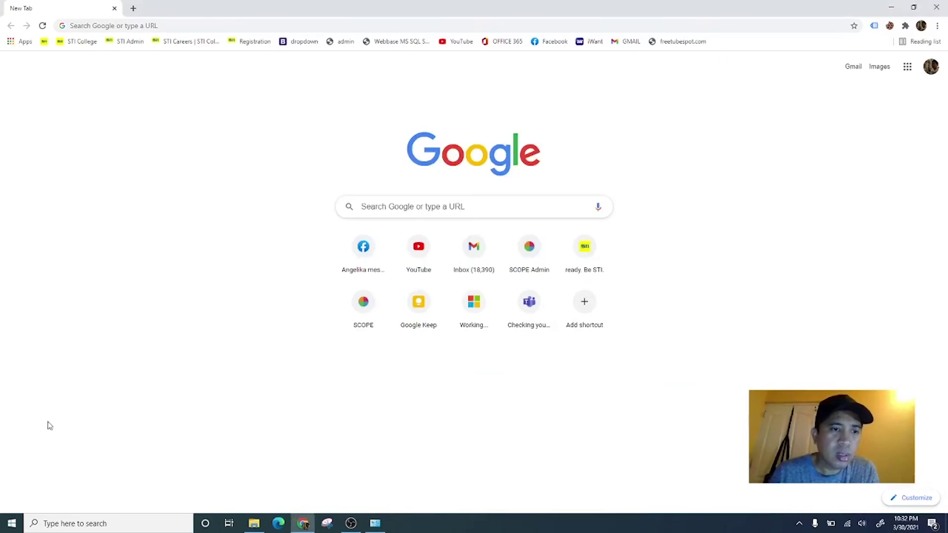
Find and launch Internet Information Services (IIS) Manager
click(6, 528)
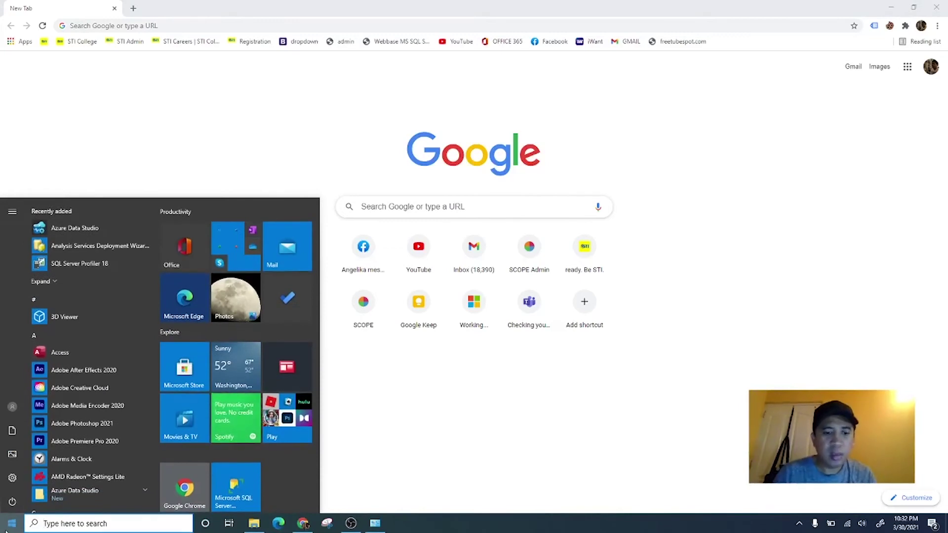
text(iis)
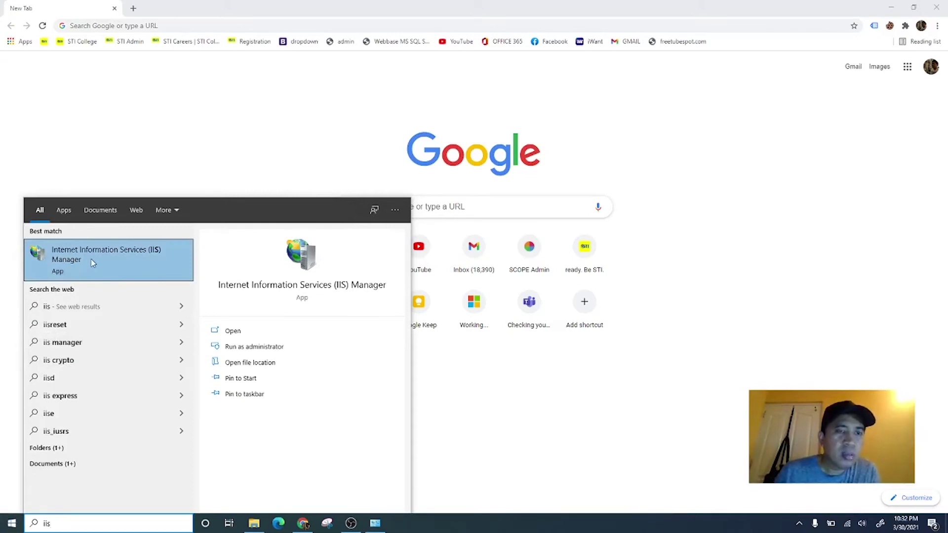
click(93, 263)
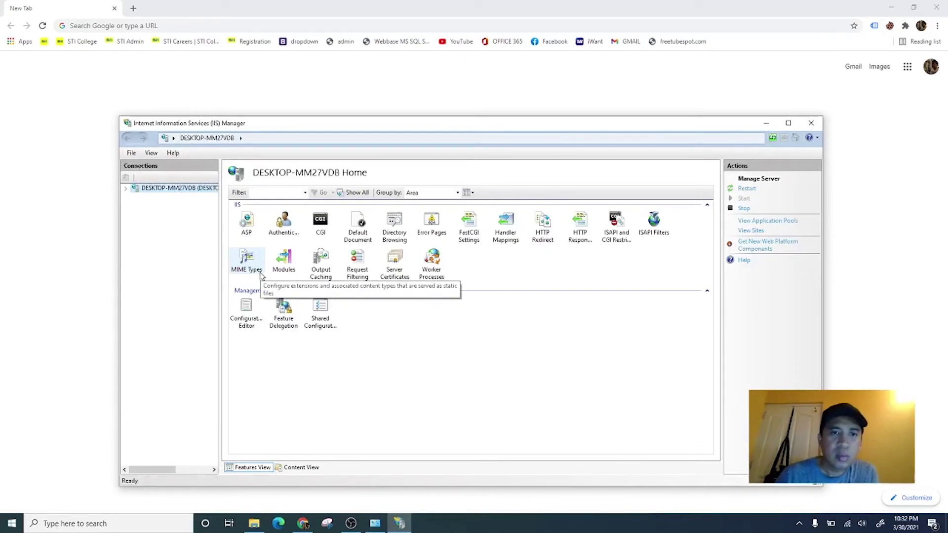
click(349, 400)
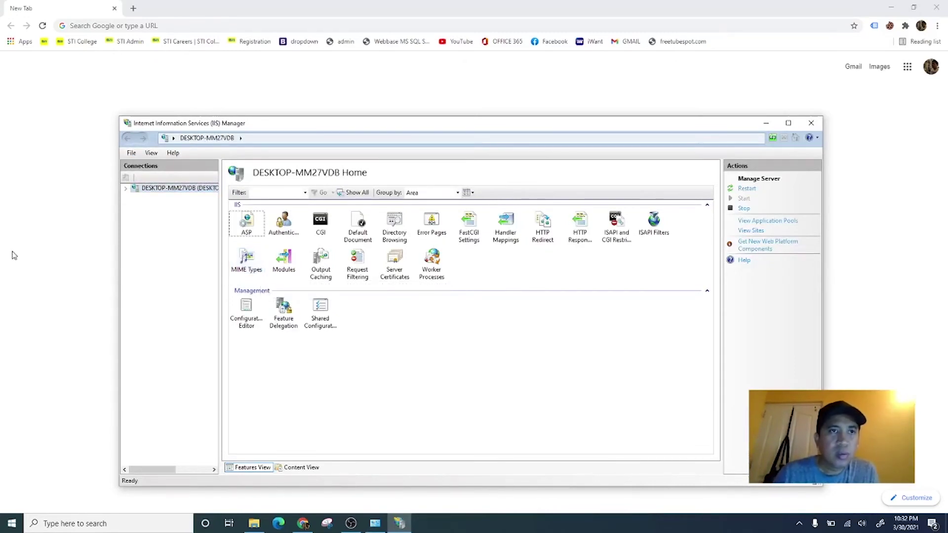
Switch to Chrome and load localhost to check the web server's default page
click(127, 26)
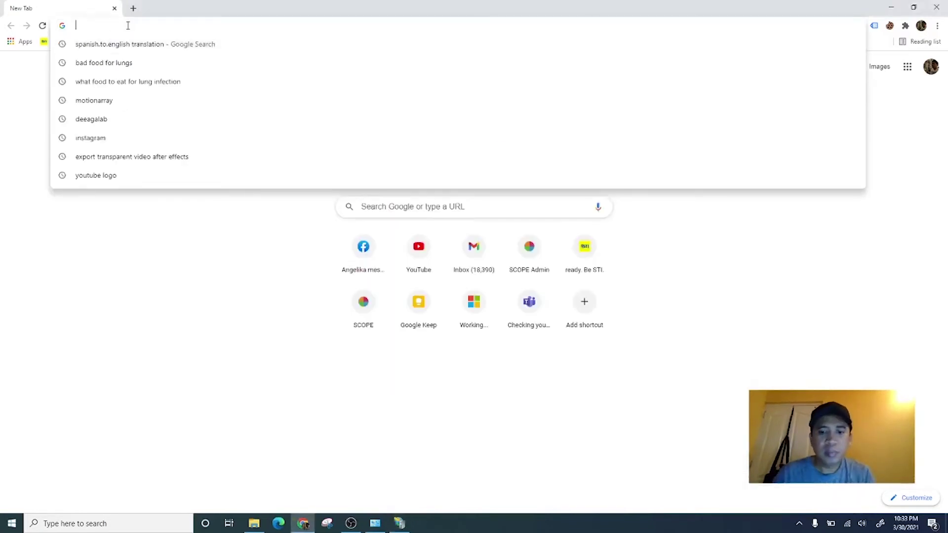
text(localhost)
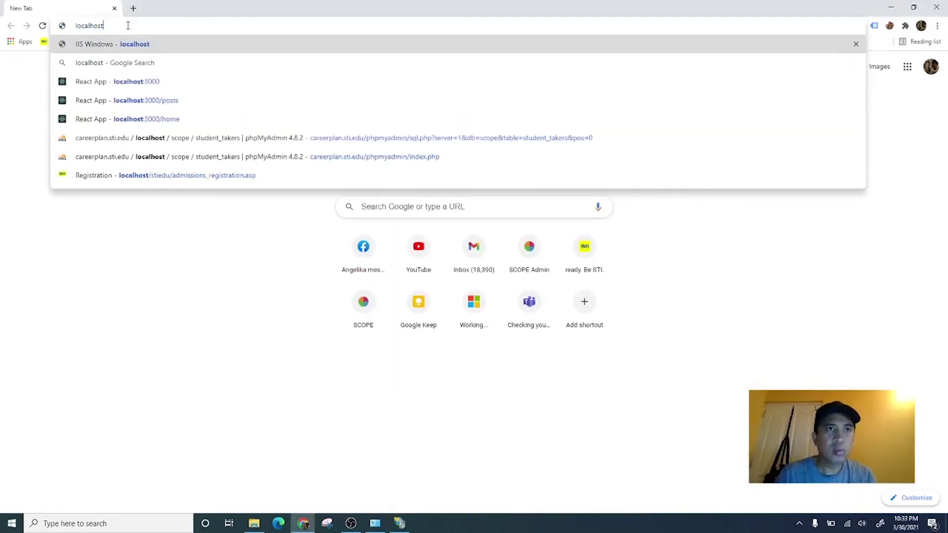
key(Return)
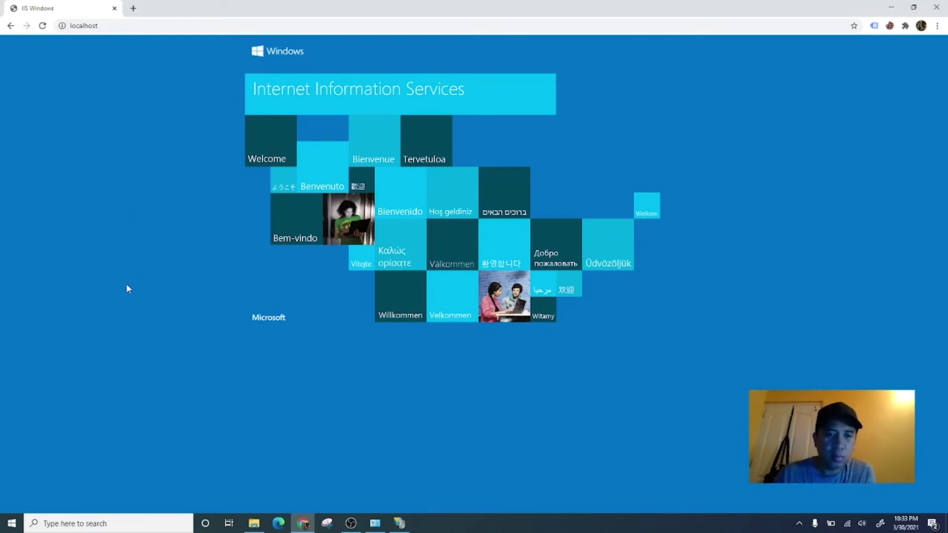
Switch to File Explorer and open the web server's root folder at C:\inetpub\wwwroot
click(254, 529)
click(44, 187)
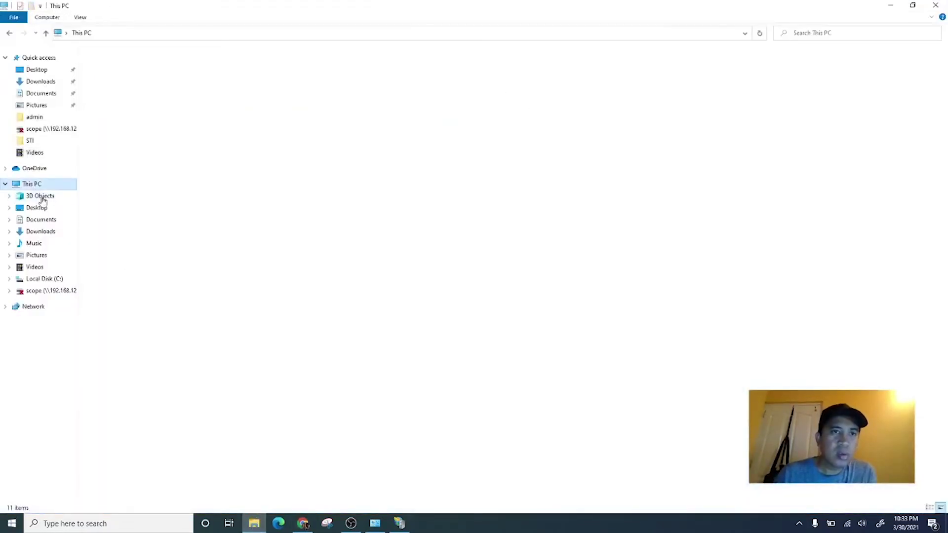
click(132, 142)
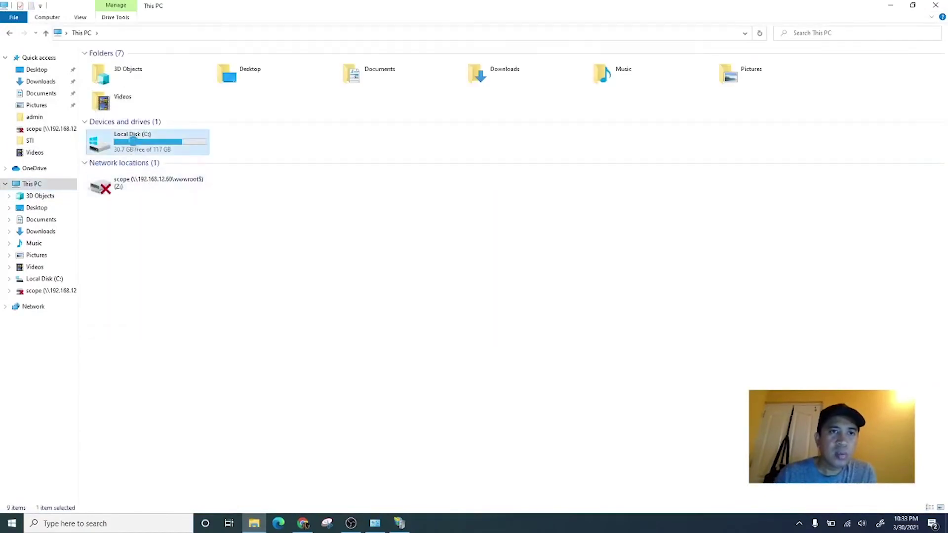
double_click(132, 142)
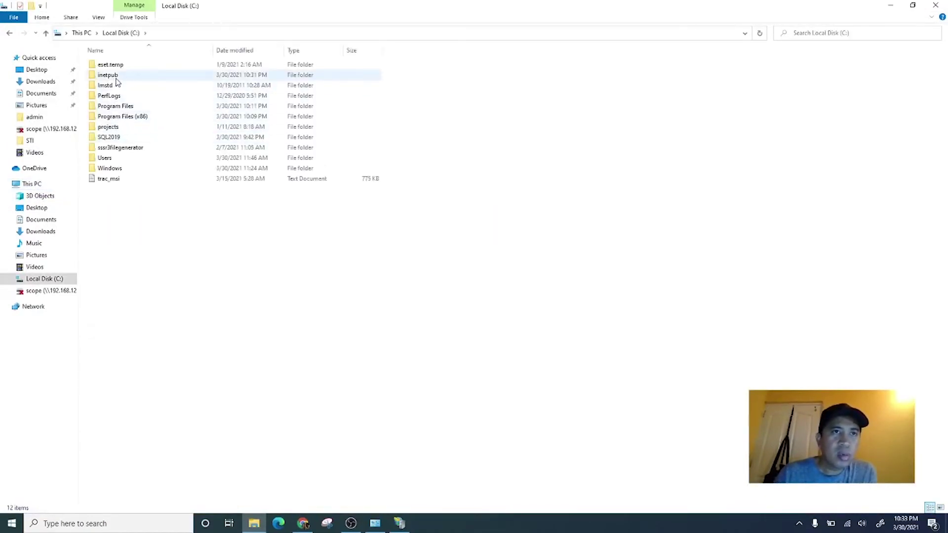
click(129, 77)
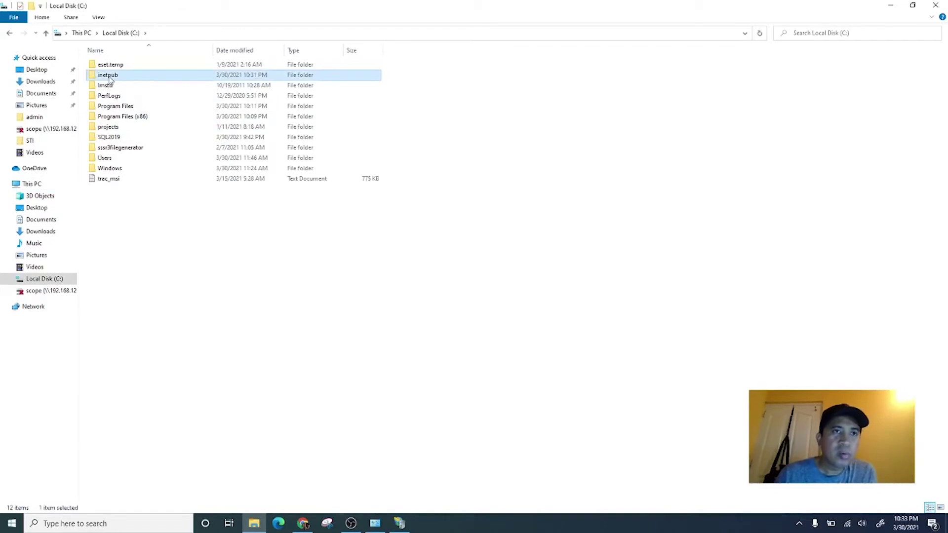
double_click(109, 79)
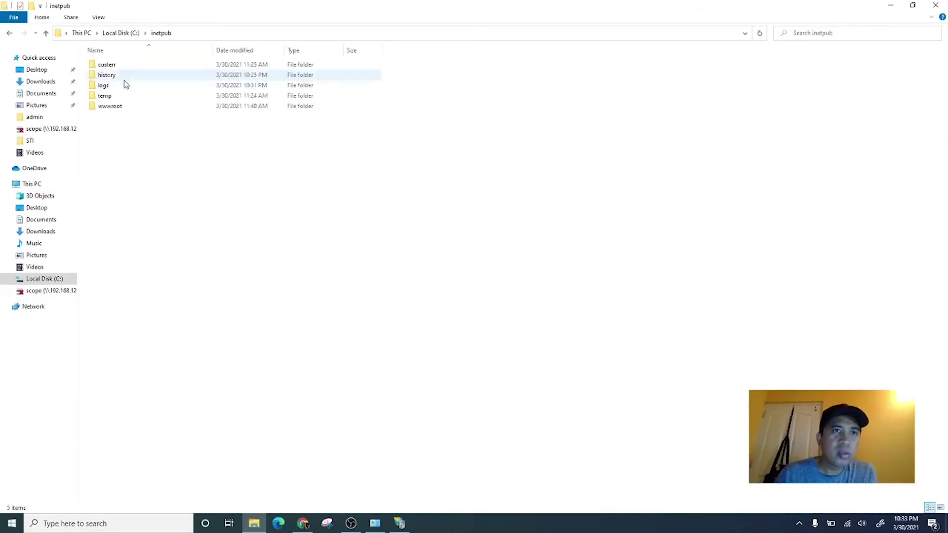
double_click(122, 109)
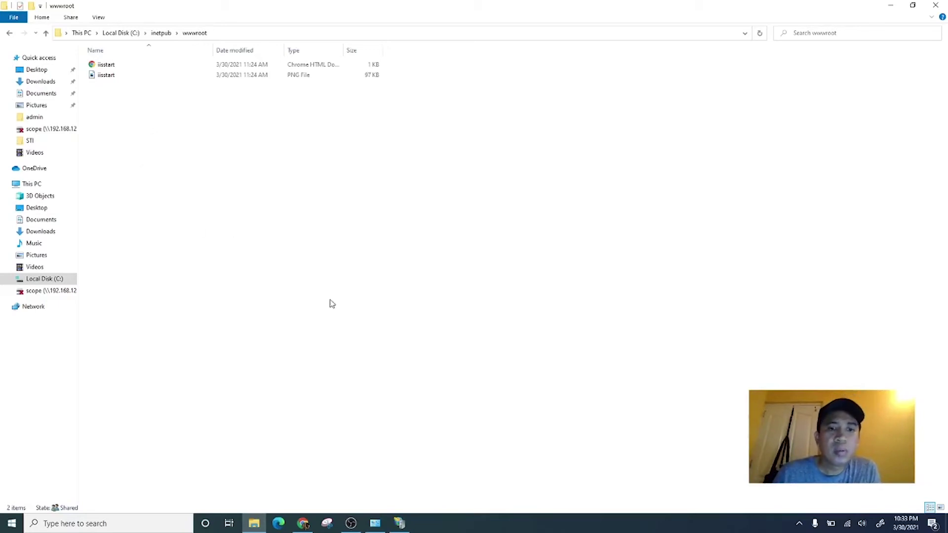
Switch to IIS Manager, examine the Default Web Site under the server's Sites, and put the window away
click(399, 524)
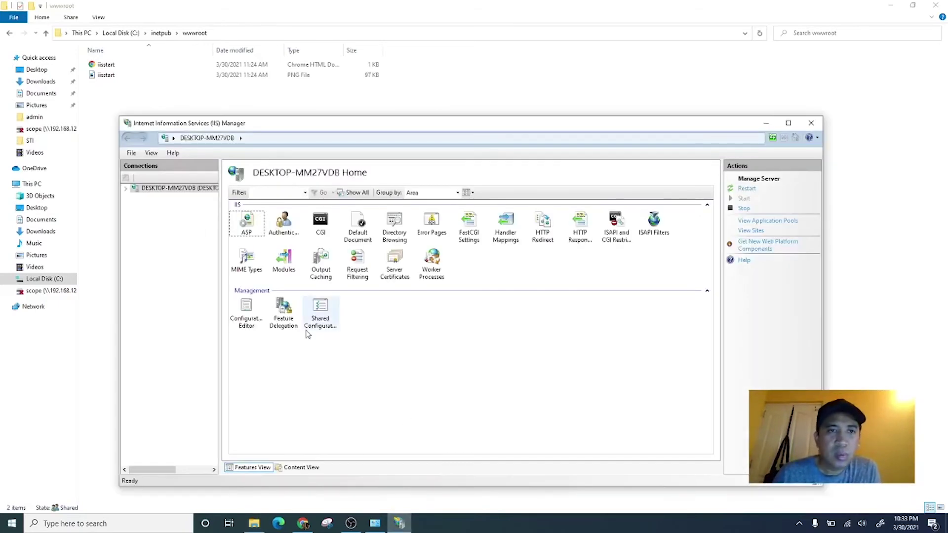
click(125, 188)
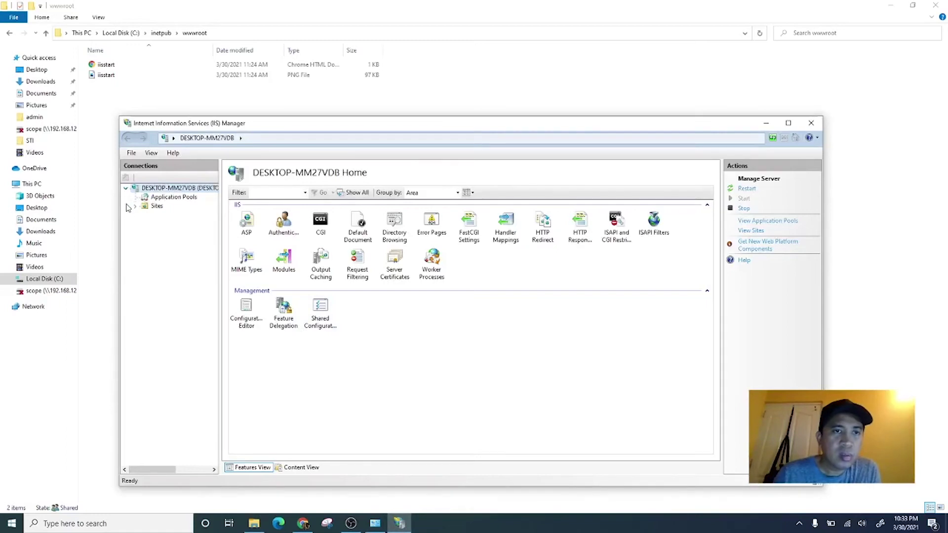
click(134, 206)
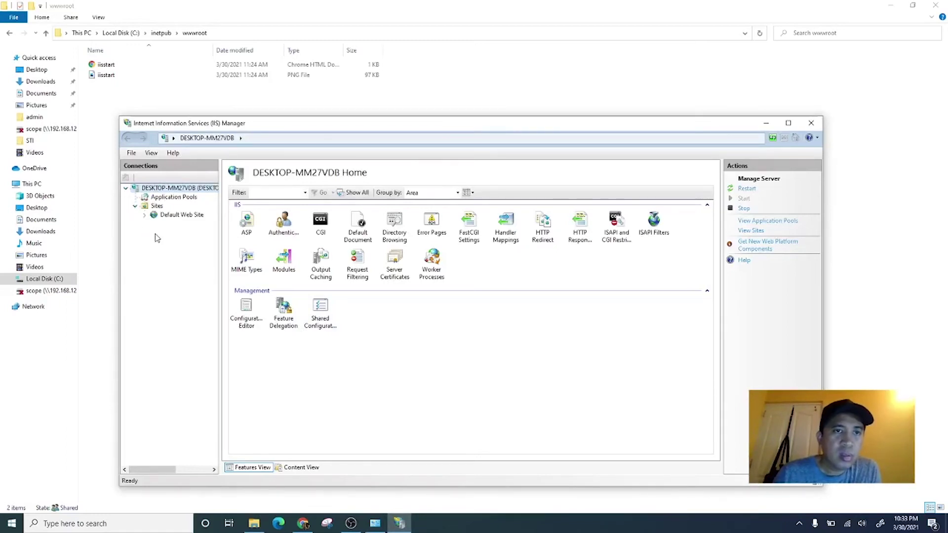
click(181, 215)
drag(262, 122, 382, 122)
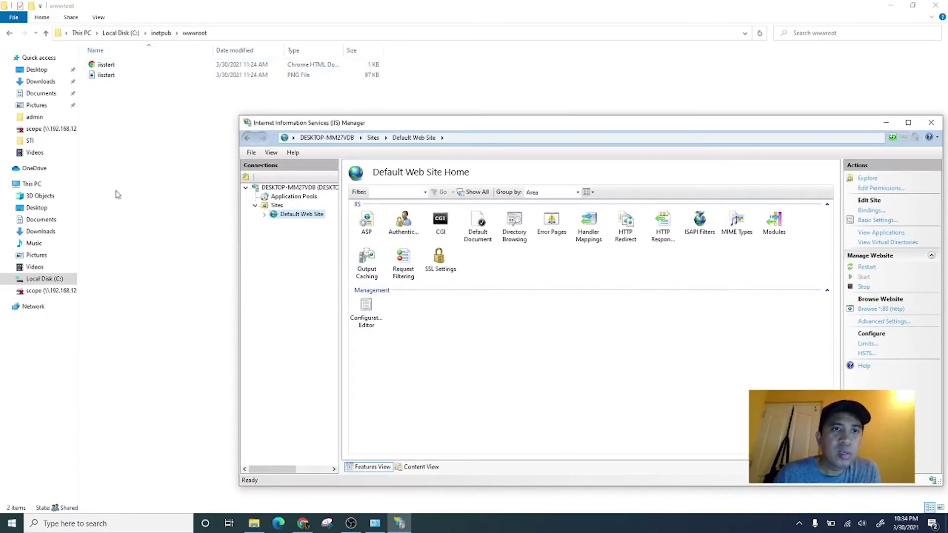
click(398, 523)
Extend the address in Chrome to localhost/ without loading it, and create a folder named testsite inside wwwroot in File Explorer
click(304, 524)
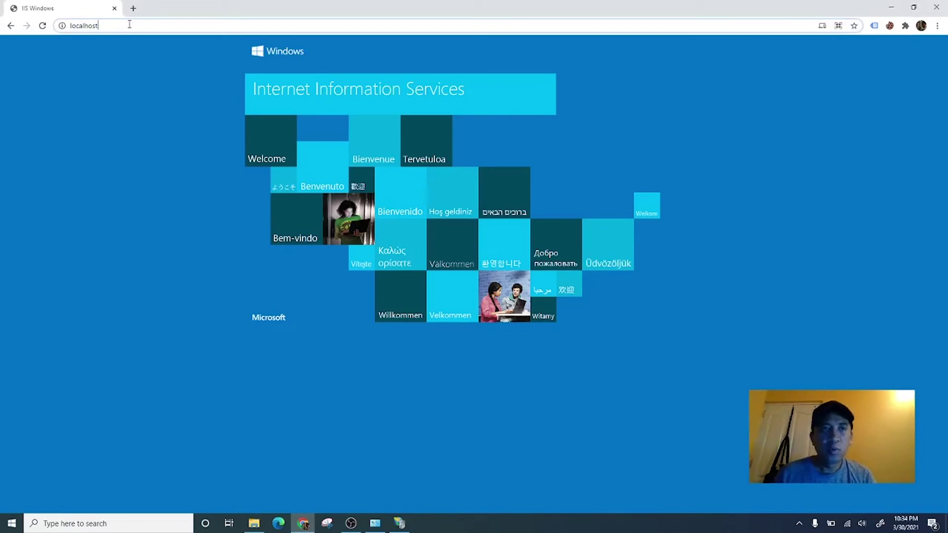
text(/)
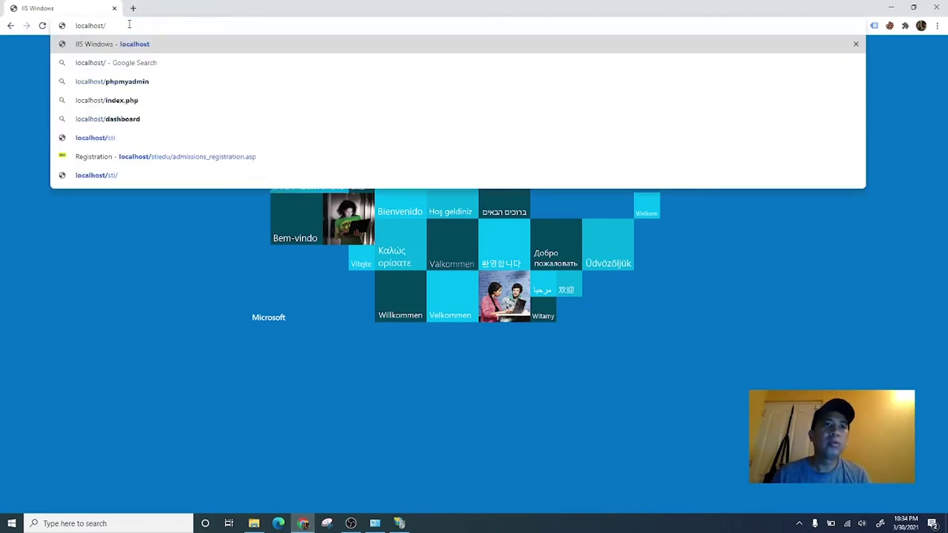
key(alt+Tab)
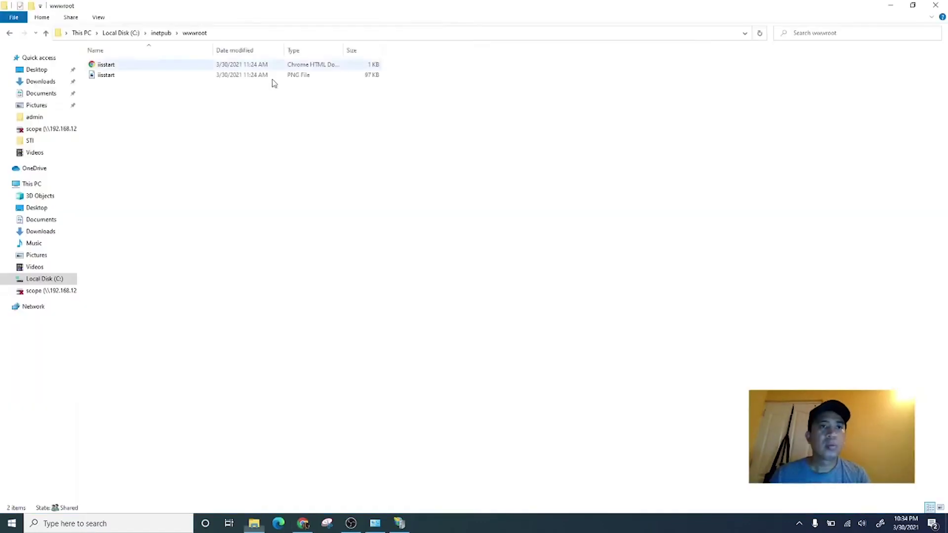
right_click(128, 103)
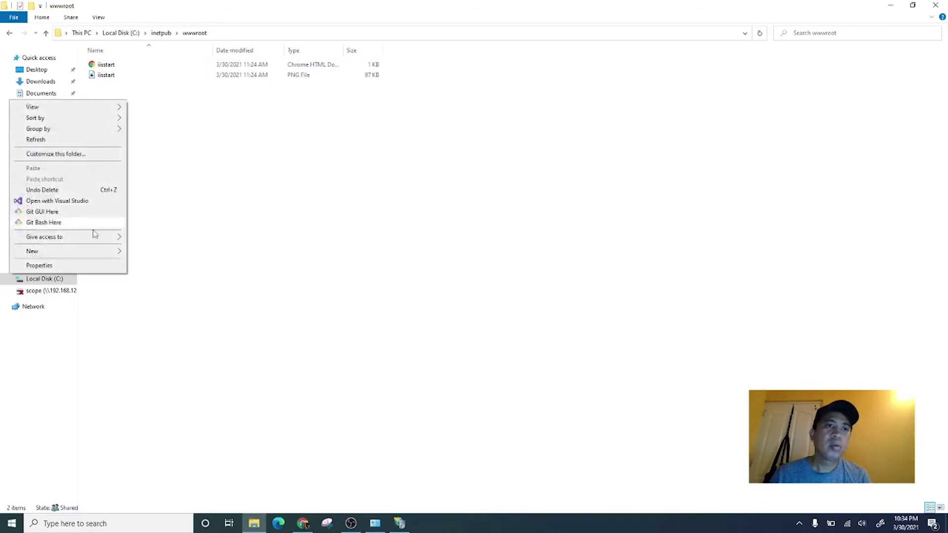
mouse_move(87, 250)
click(148, 252)
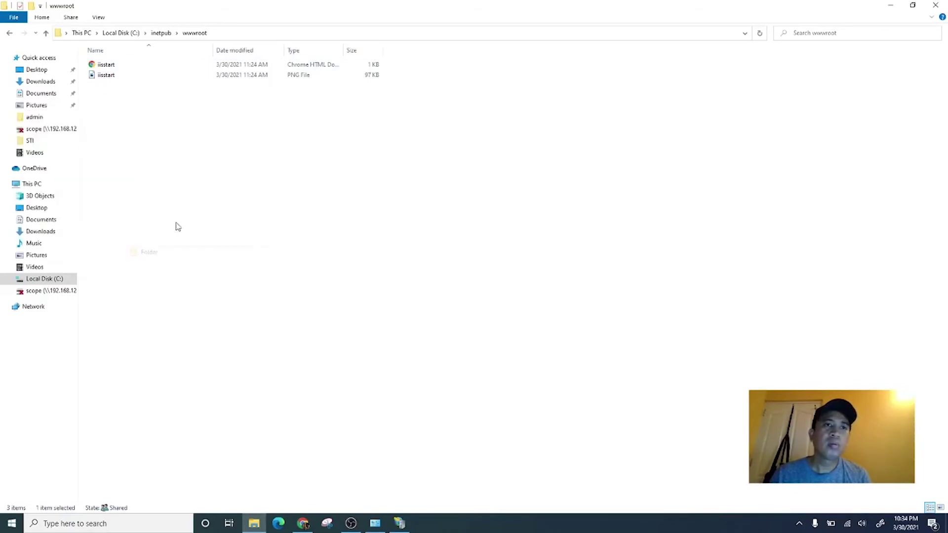
text(testsite)
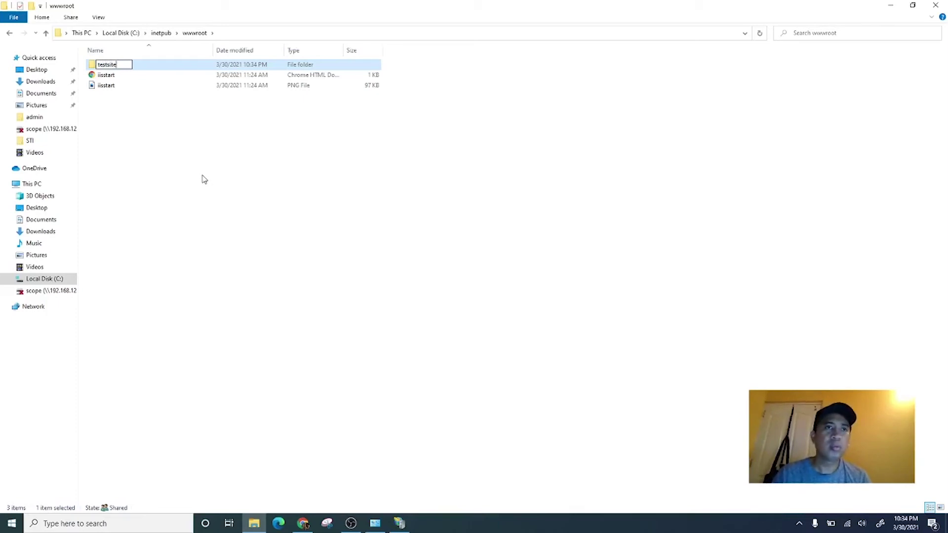
key(Return)
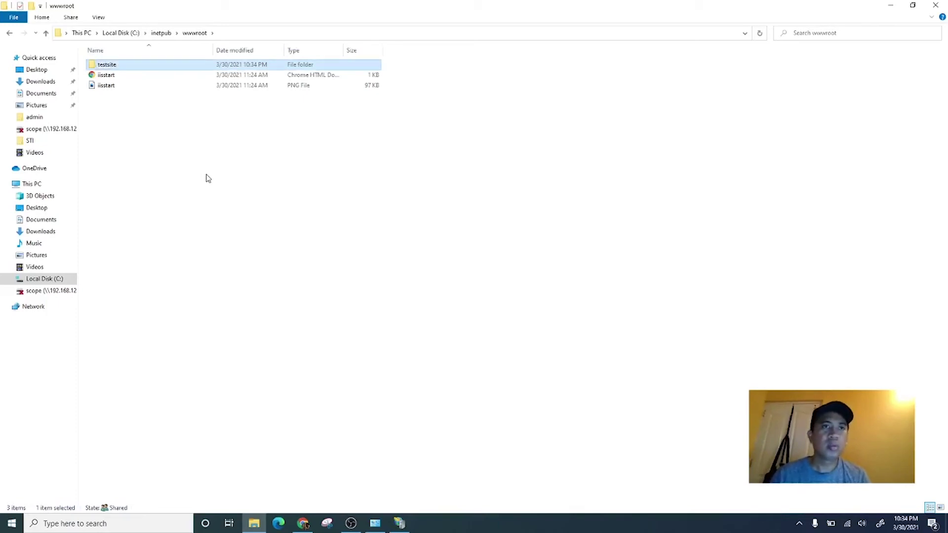
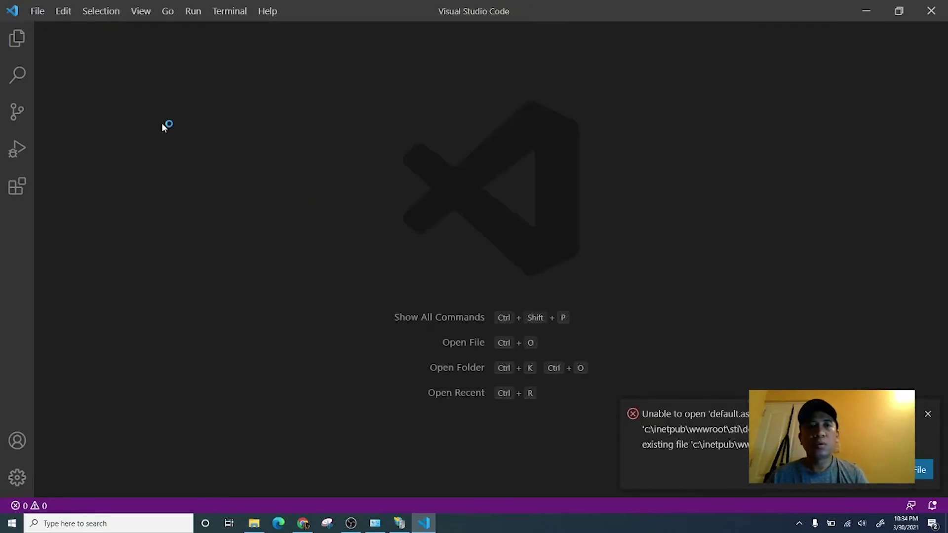
Create a new file in Visual Studio Code with the ASP delimiters <% and %> around an empty line
click(38, 13)
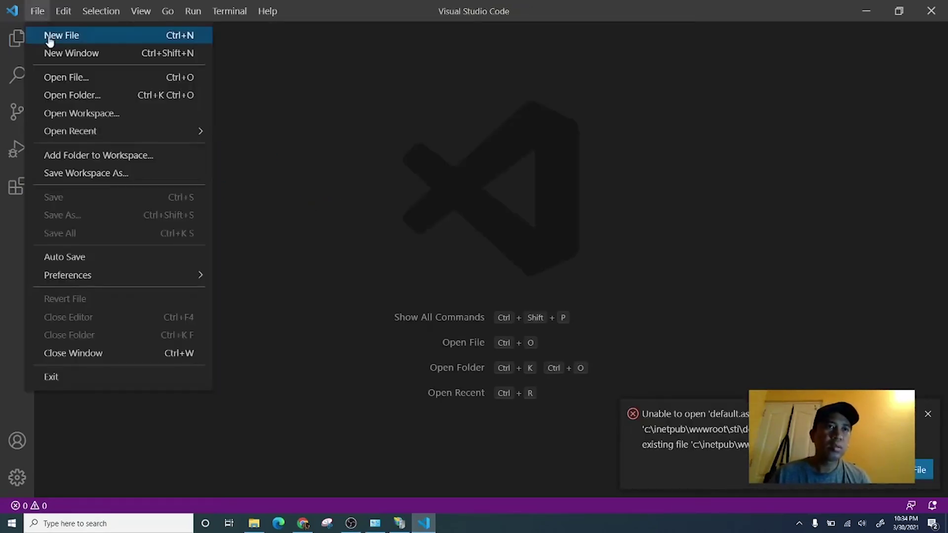
key(Return)
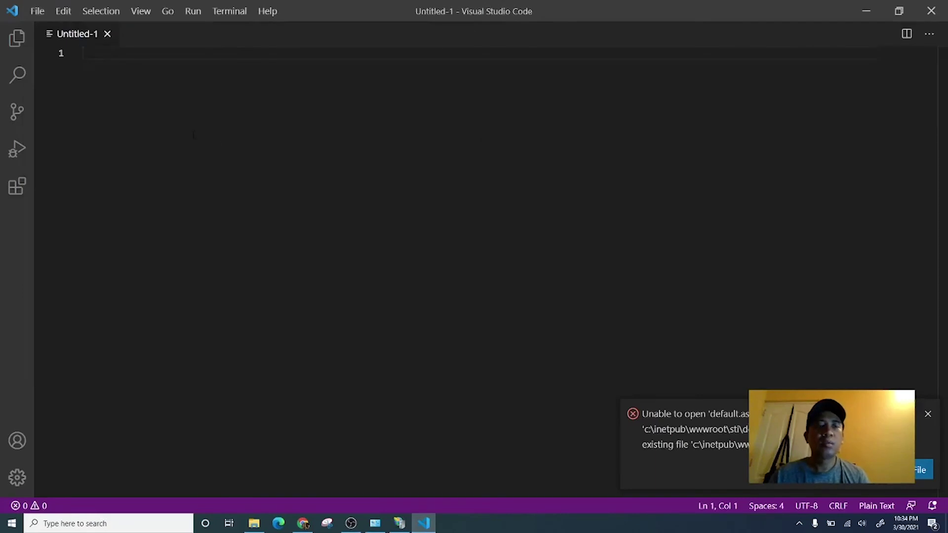
text(<%)
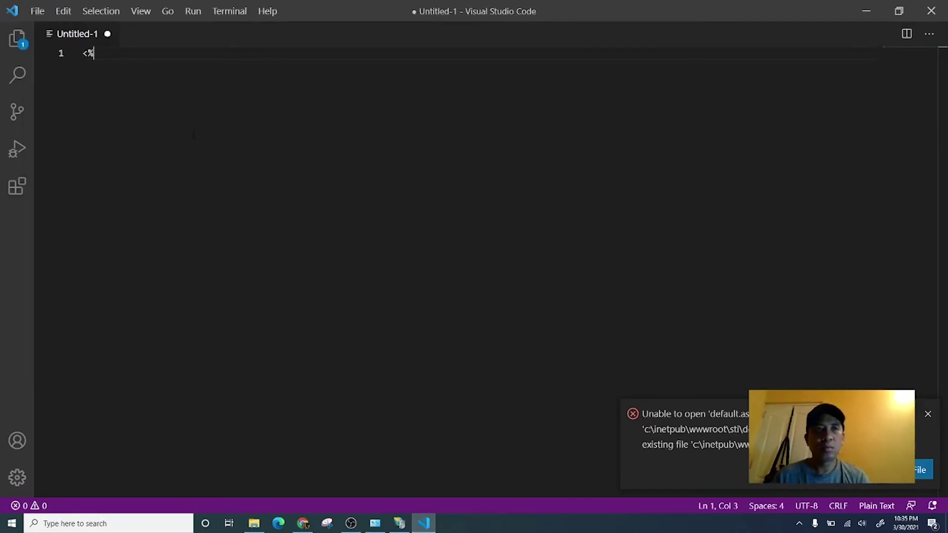
key(Return)
key(Return)
text(%>)
Add the statement response.write "HELLO WORLD" on the empty line between the ASP delimiters
key(Up)
text(respo)
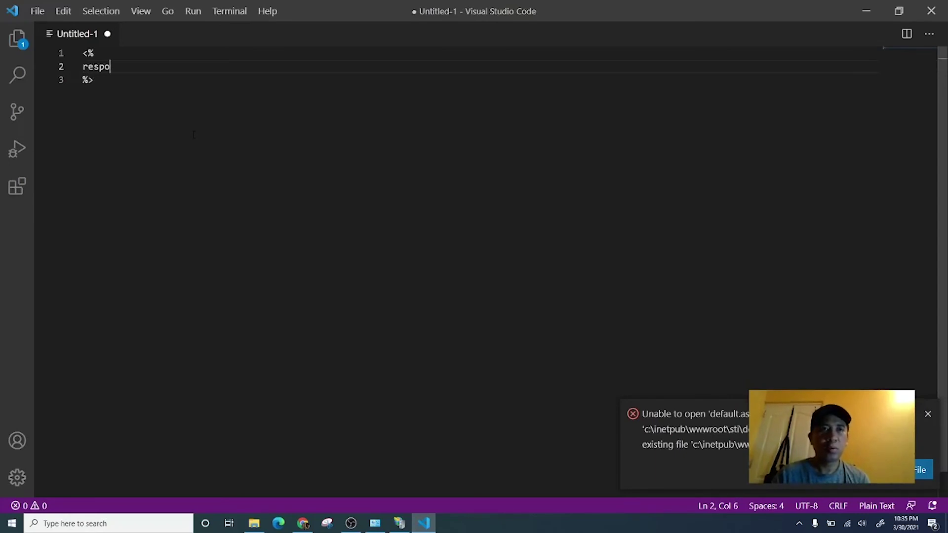
text(nse.write)
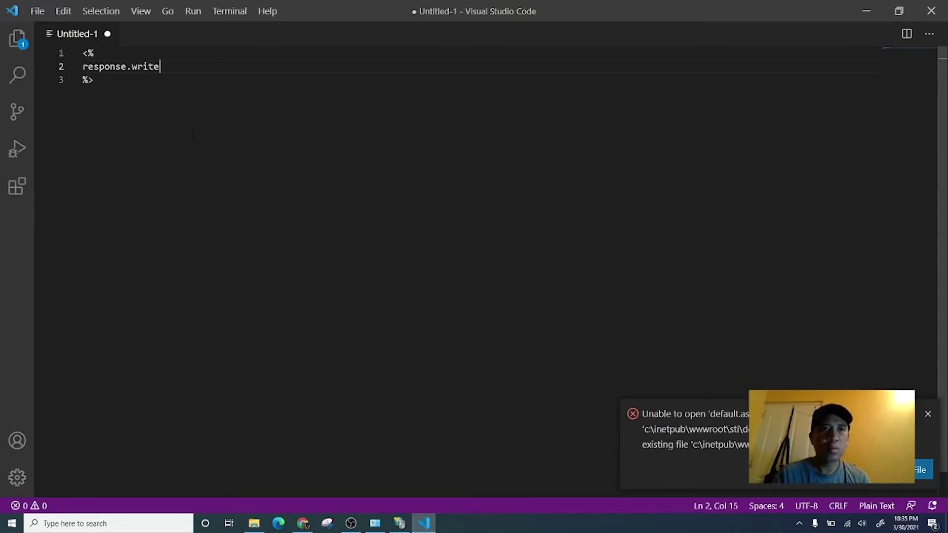
text( ")
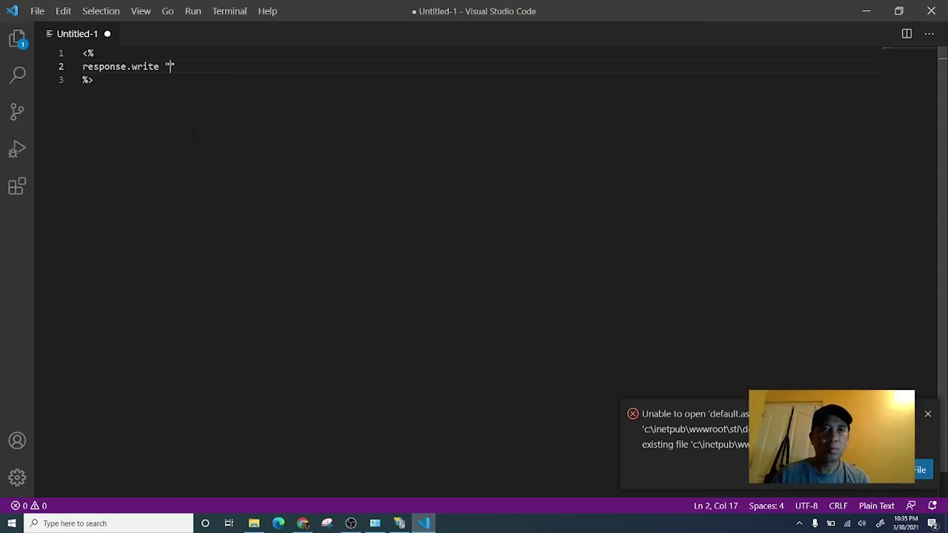
text(HELLO)
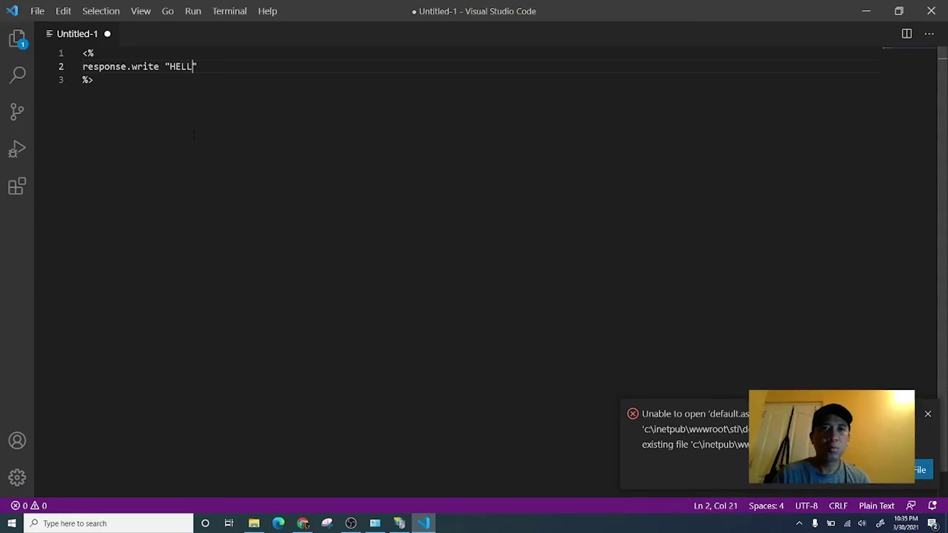
text( WORLD)
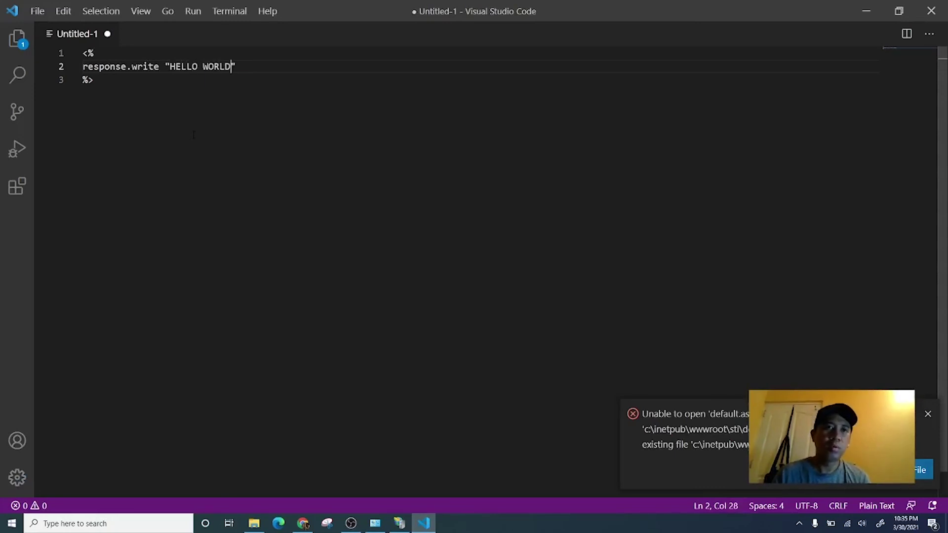
Start saving the file under a new name, with C:\inetpub\wwwroot\testsite as the destination folder
click(39, 10)
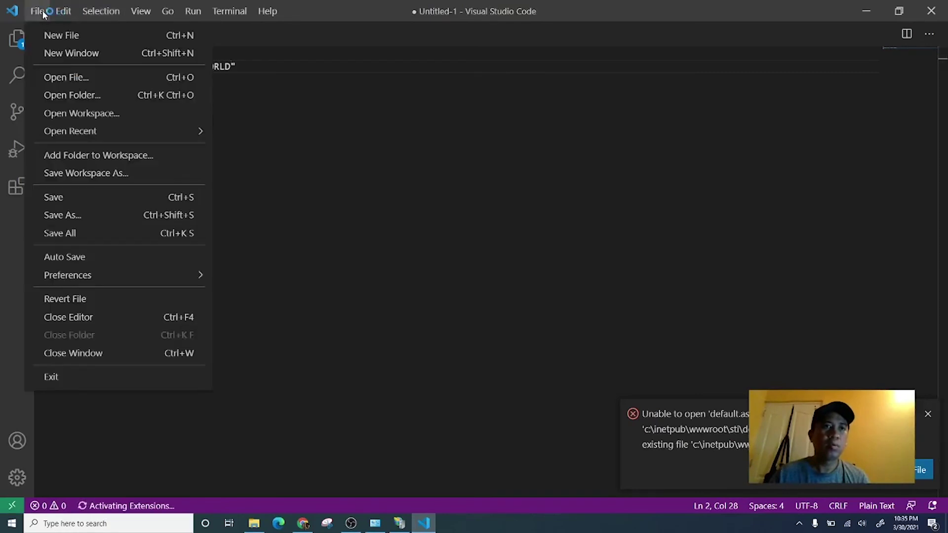
click(76, 215)
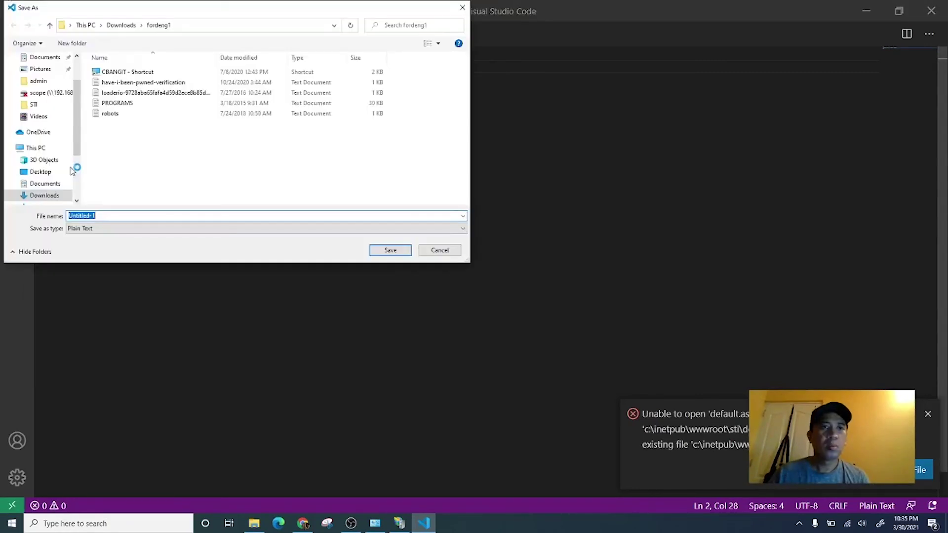
click(37, 148)
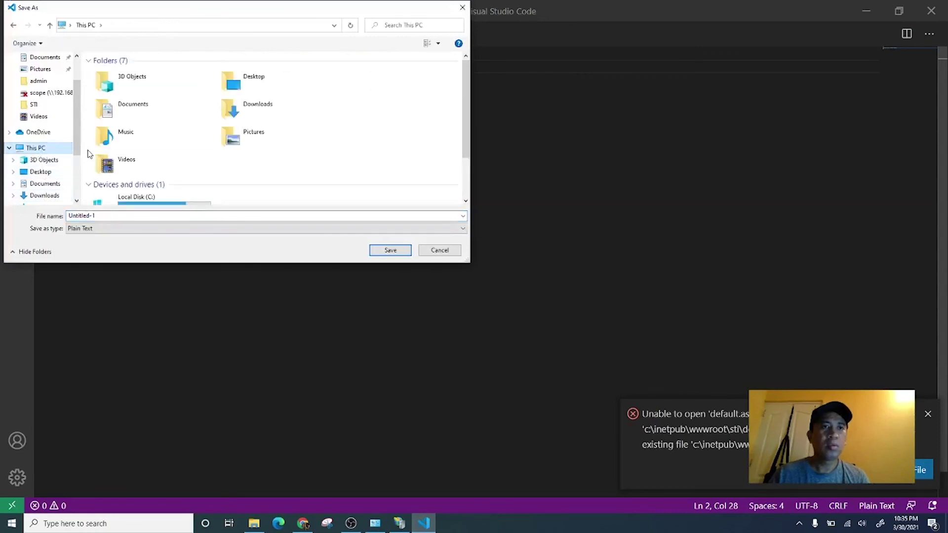
double_click(139, 197)
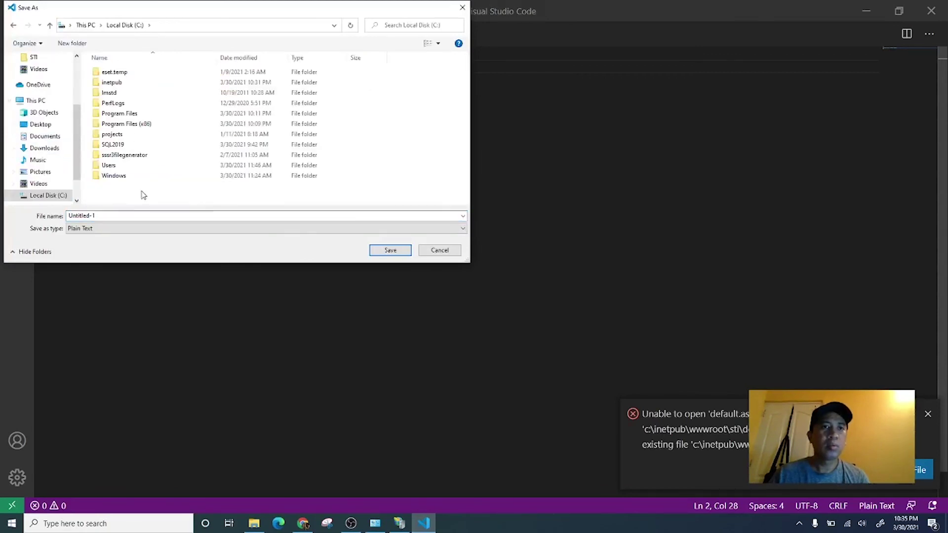
double_click(112, 82)
double_click(121, 114)
double_click(116, 73)
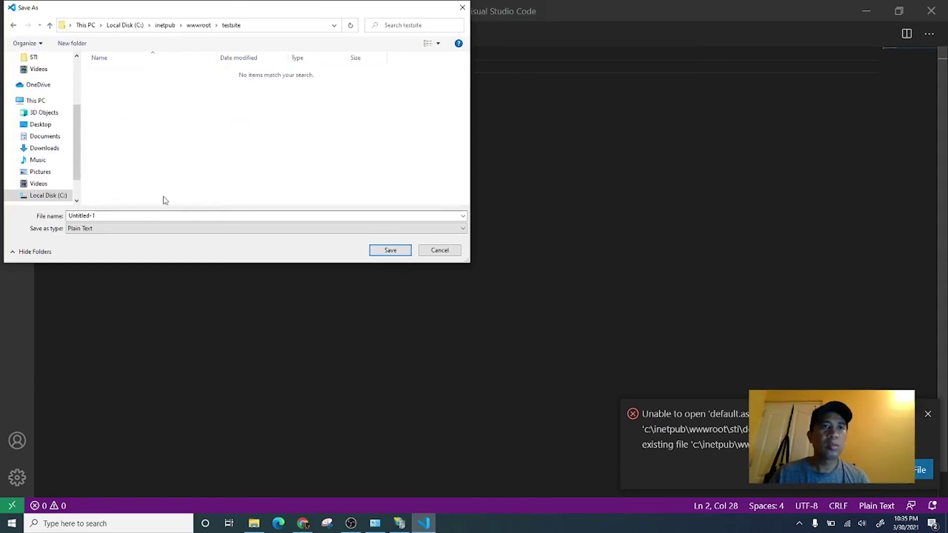
Save the file as default.asp with the file type All Files
click(147, 229)
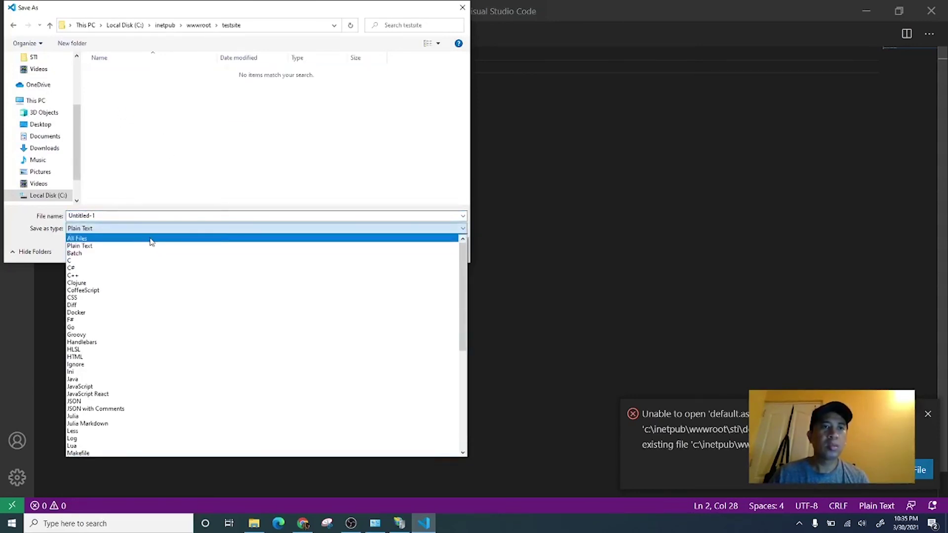
click(151, 238)
double_click(135, 216)
text(default.asp)
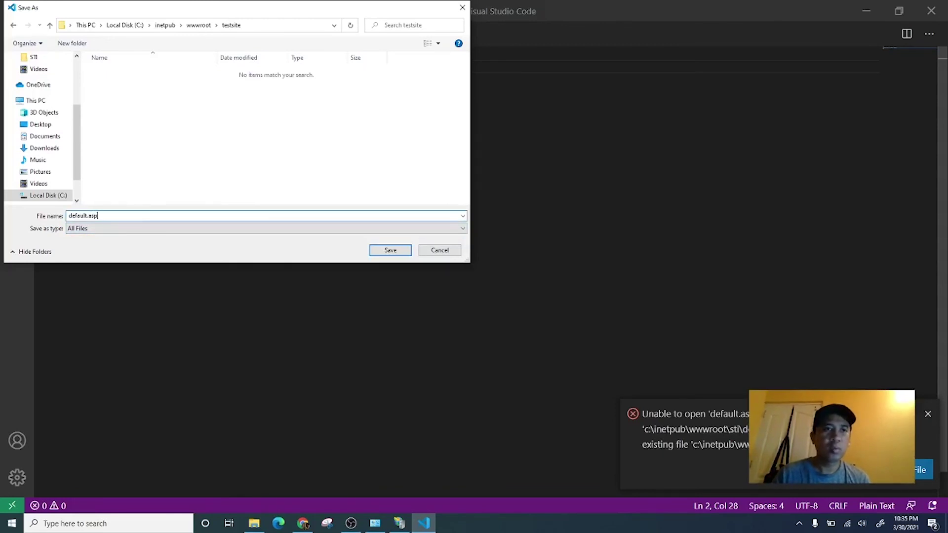
key(Return)
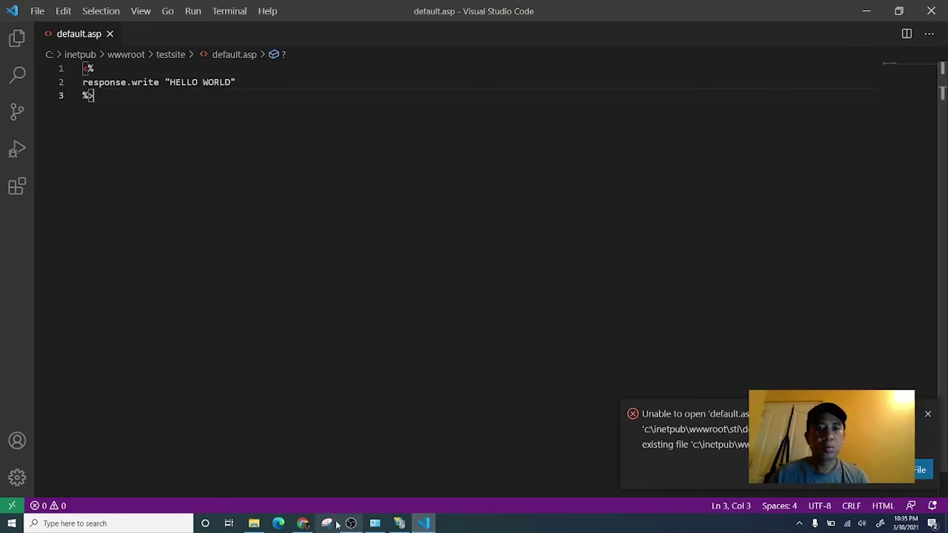
Switch to Chrome, load localhost/testsite/ and check the text output by the ASP page
click(305, 525)
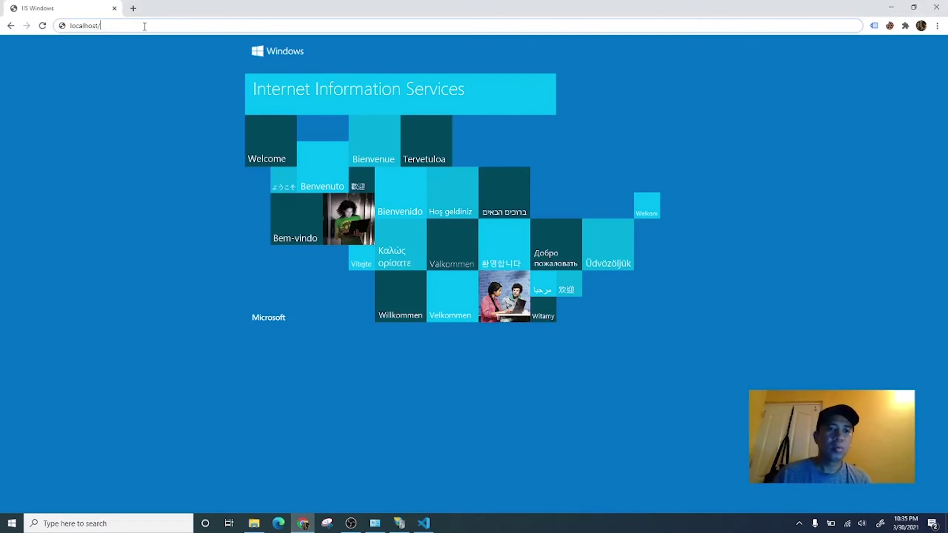
text(testsite)
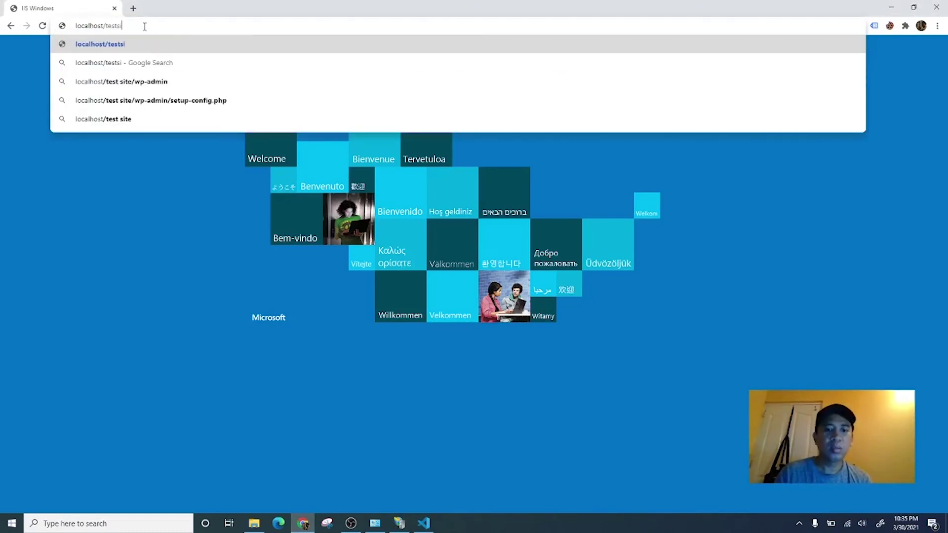
text(/)
key(Return)
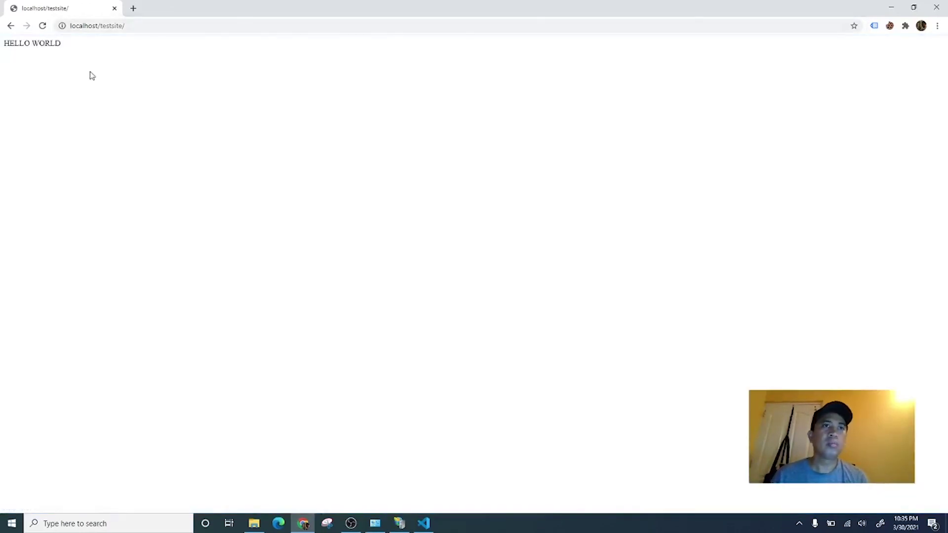
drag(74, 54, 2, 49)
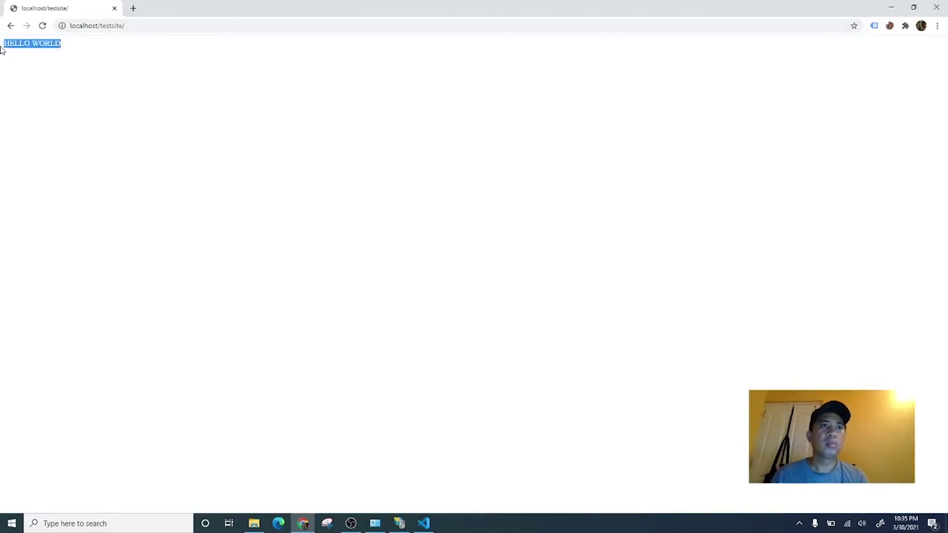
click(91, 146)
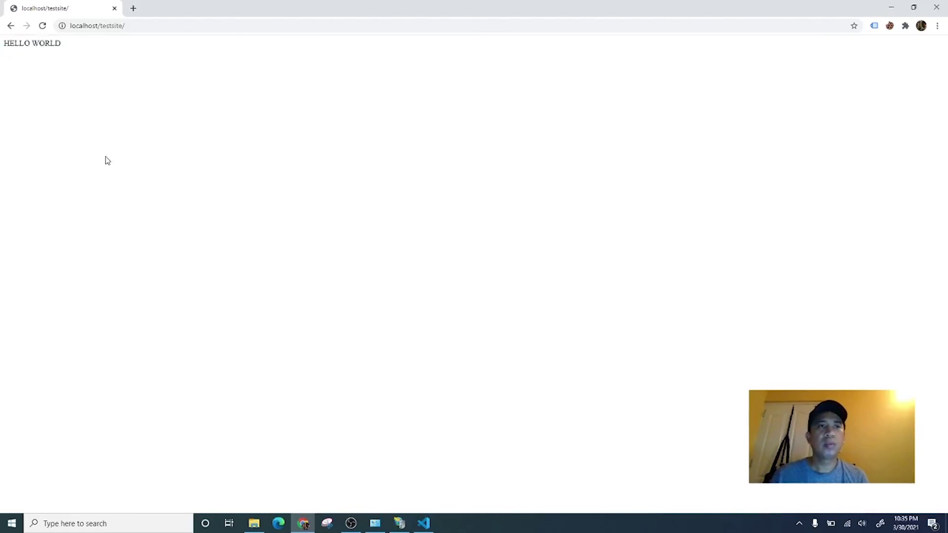